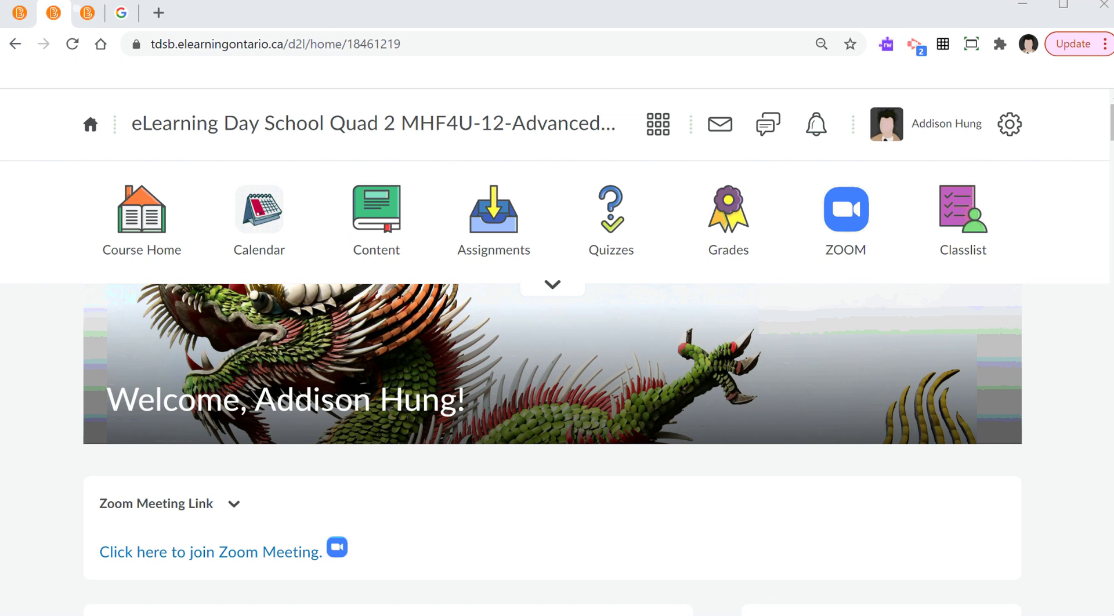
Review the Quad 2 course's Zoom Meeting Link widget, then reload the training ground home page.
key(ctrl+Tab)
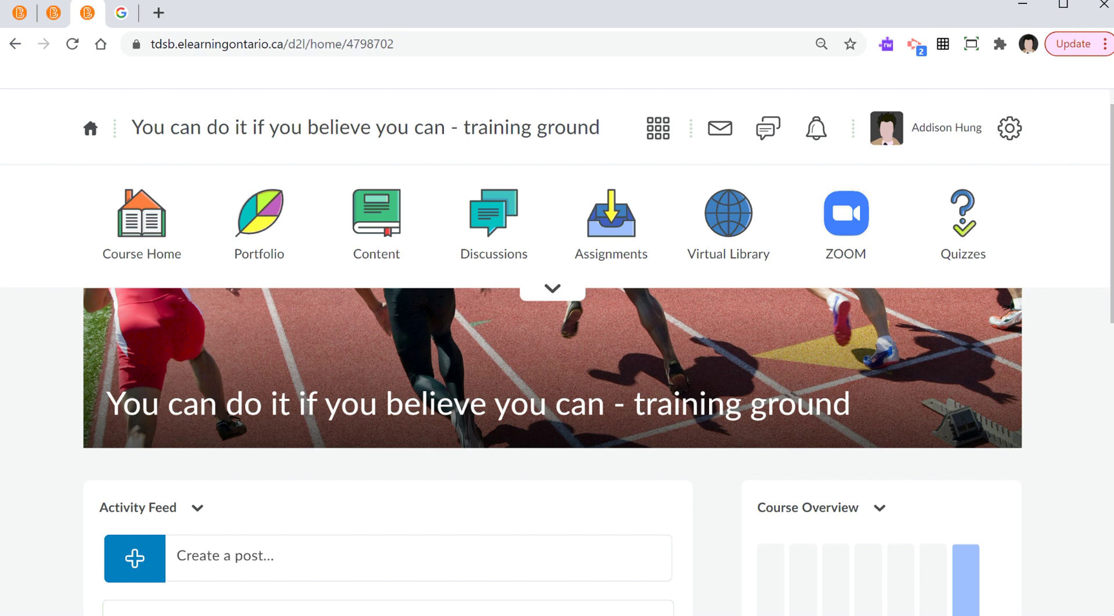
key(ctrl+shift+Tab)
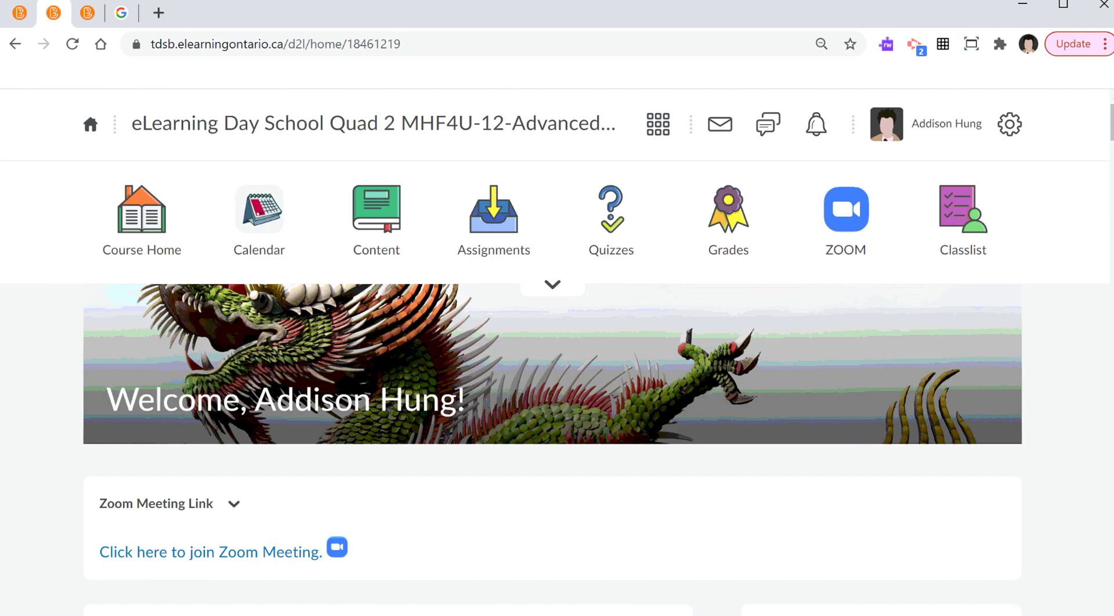
scroll(557, 348, down, 3)
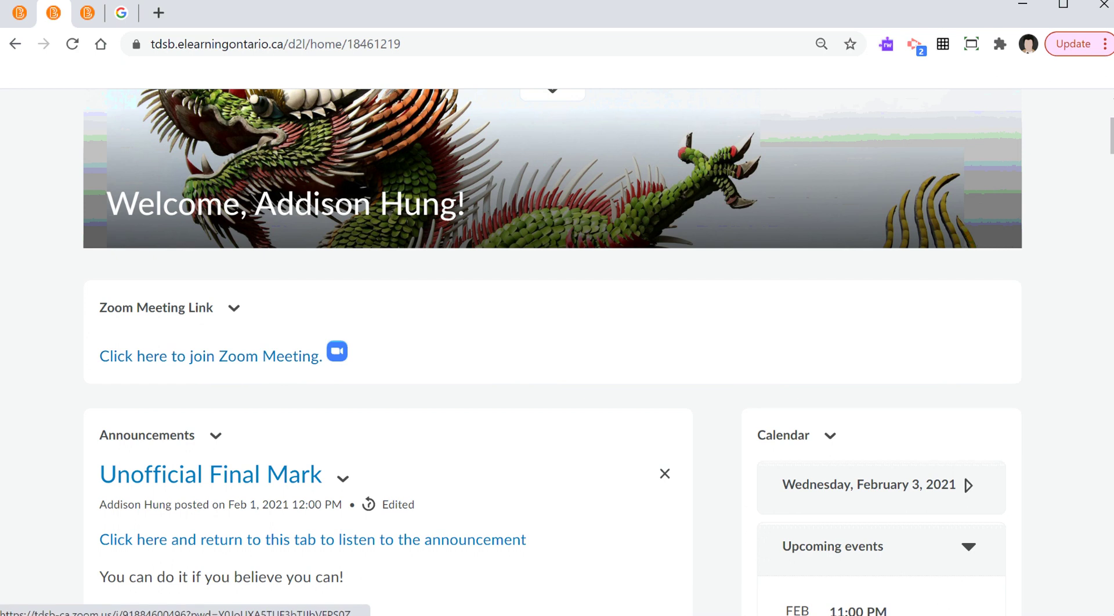
scroll(557, 348, up, 3)
key(ctrl+Tab)
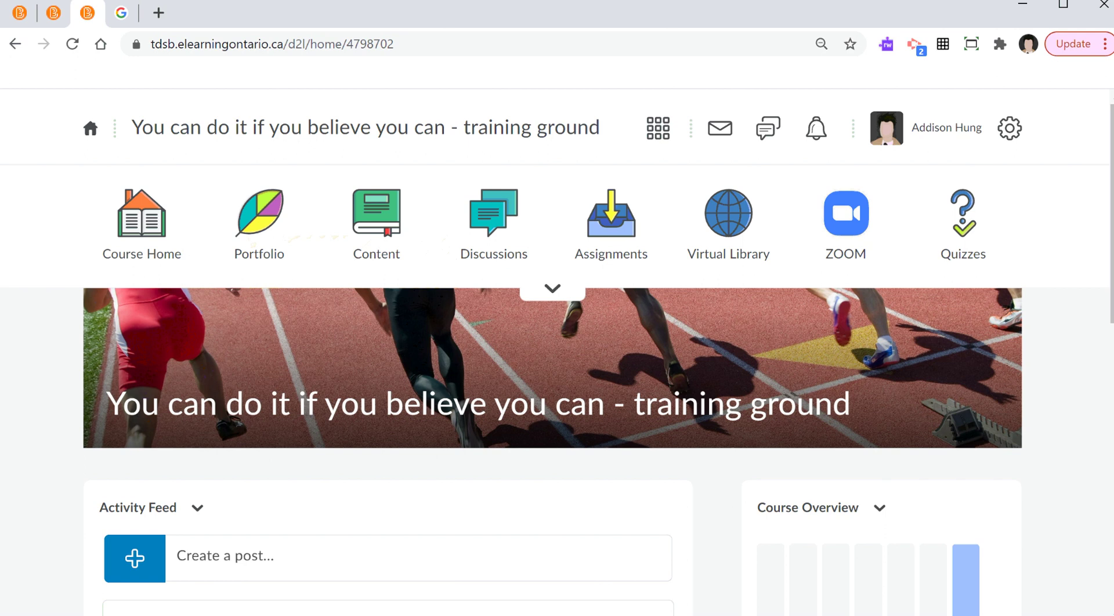
click(141, 214)
Scroll through the Quad 2 Zoom widget again before returning to the training ground course.
key(ctrl+shift+Tab)
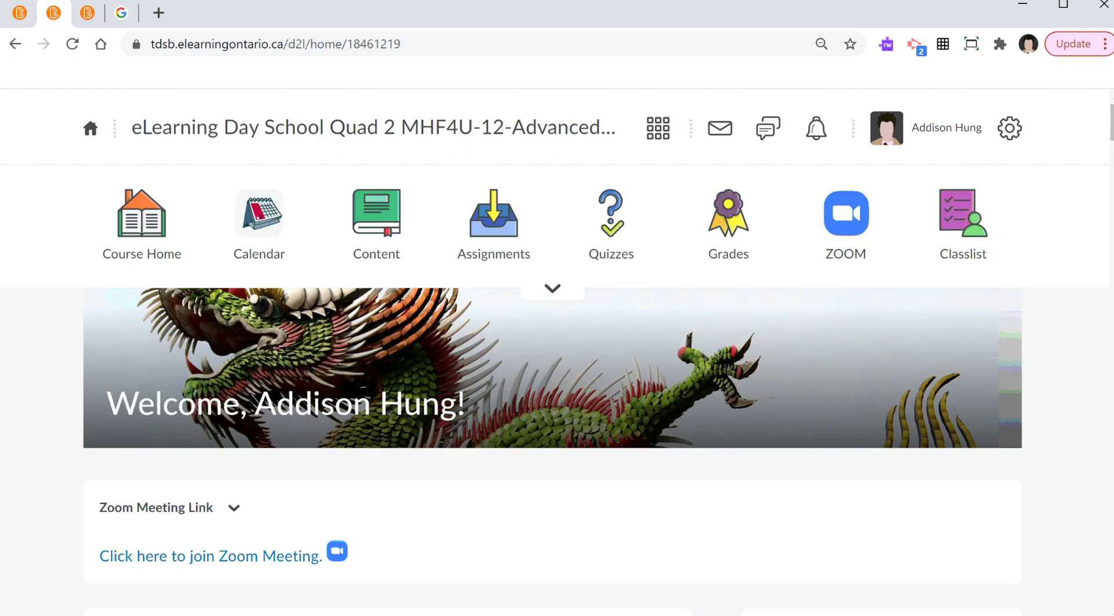
scroll(553, 348, down, 3)
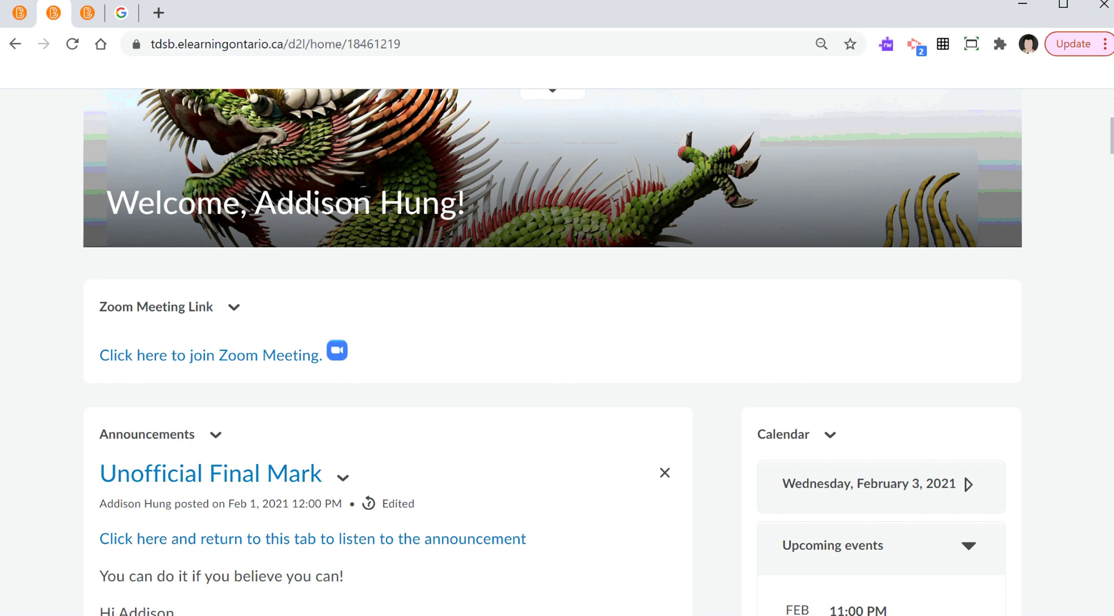
scroll(1007, 341, down, 3)
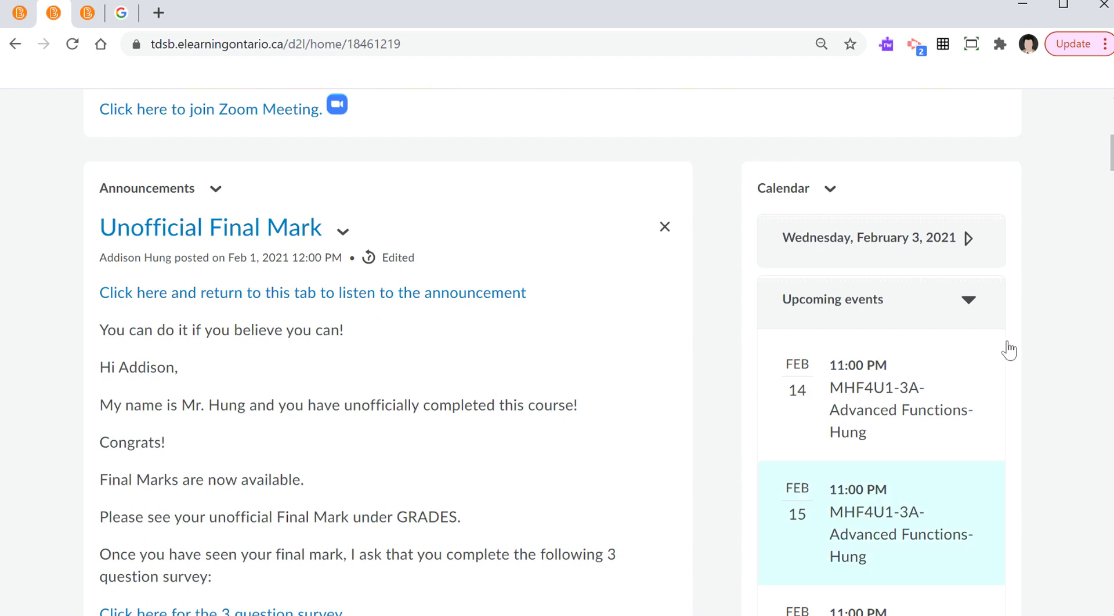
scroll(1008, 346, up, 5)
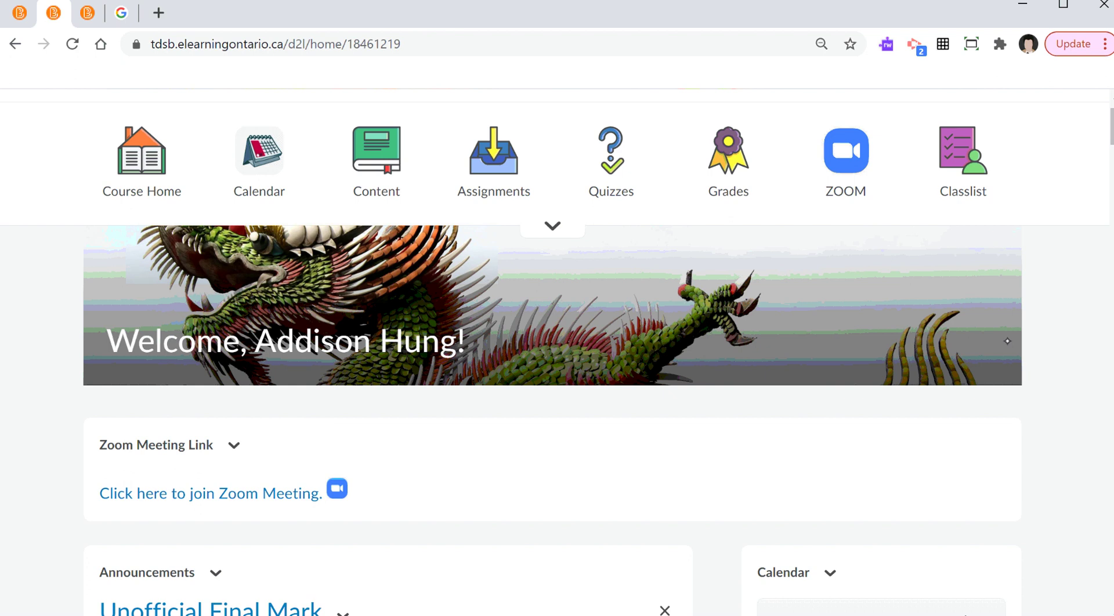
key(ctrl+Tab)
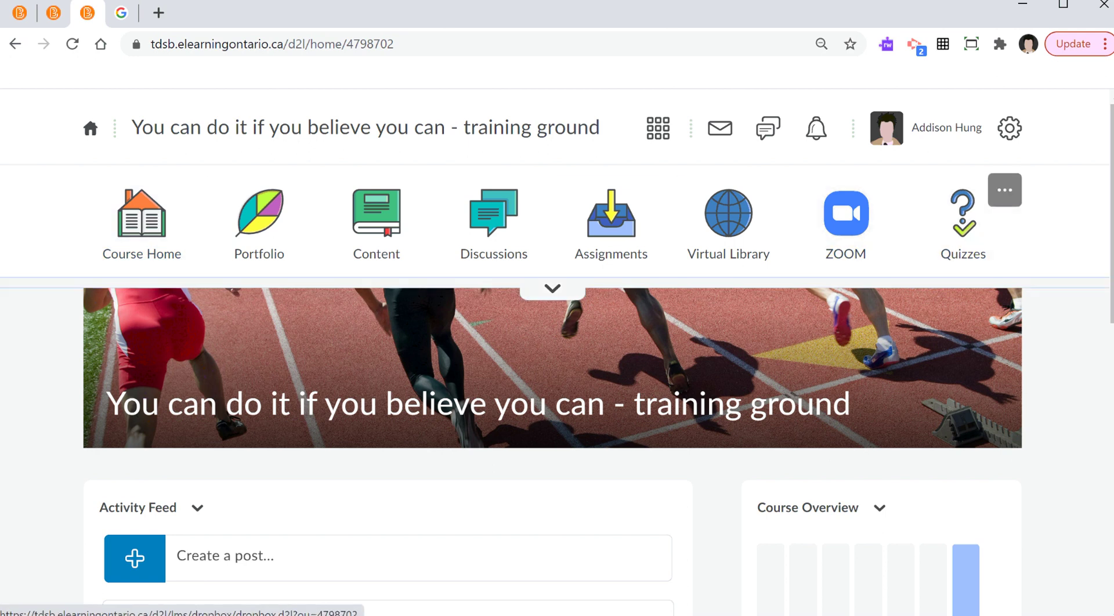
Go through Course Admin to the training ground course's Widgets page under Site Setup.
click(552, 289)
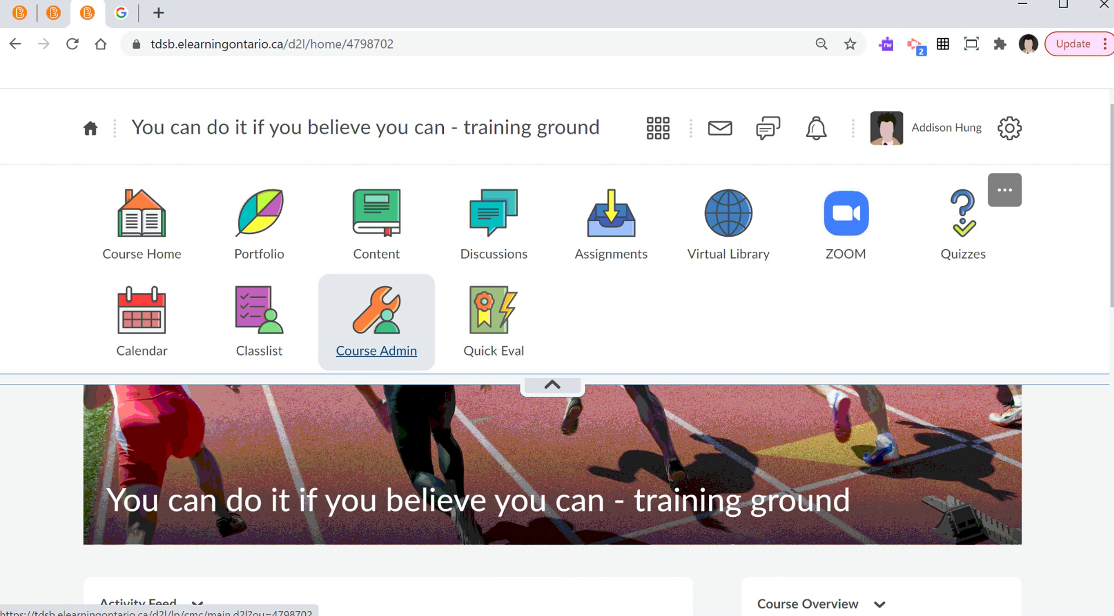
click(377, 325)
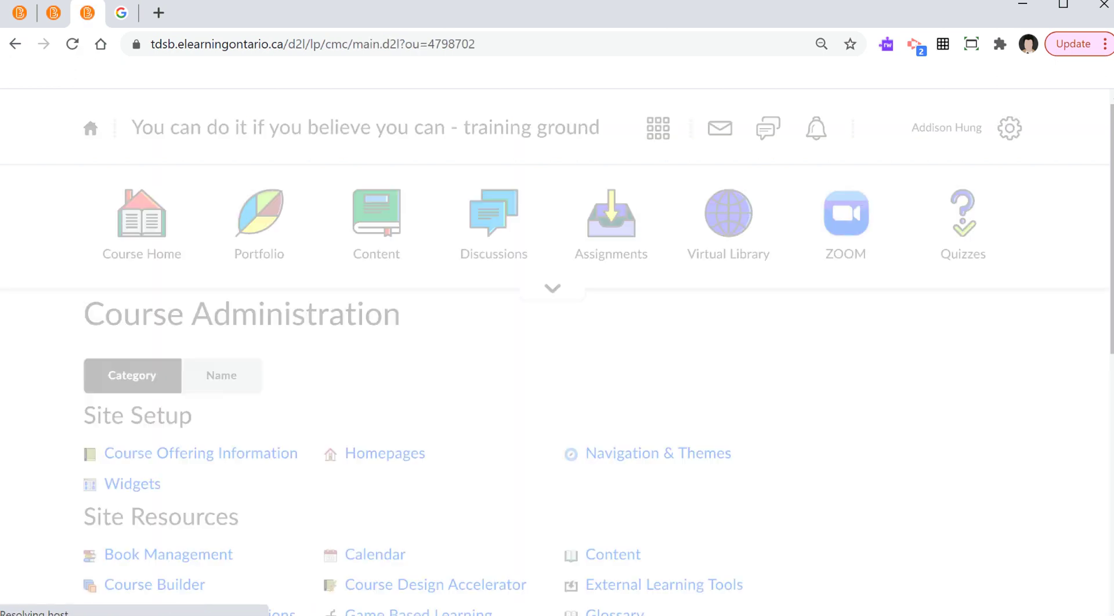
scroll(557, 353, down, 3)
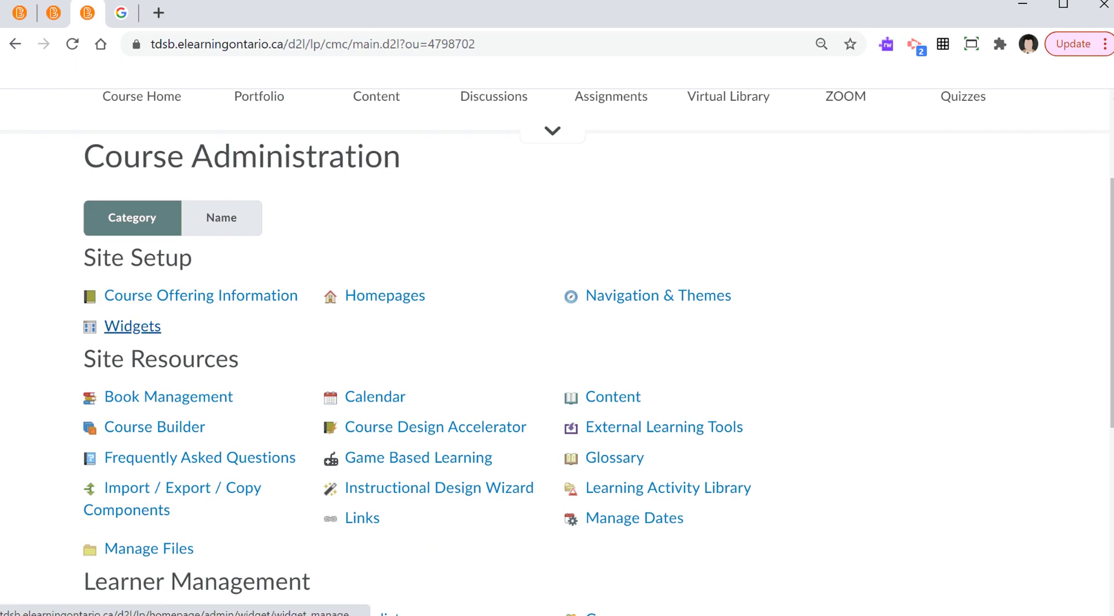
click(133, 327)
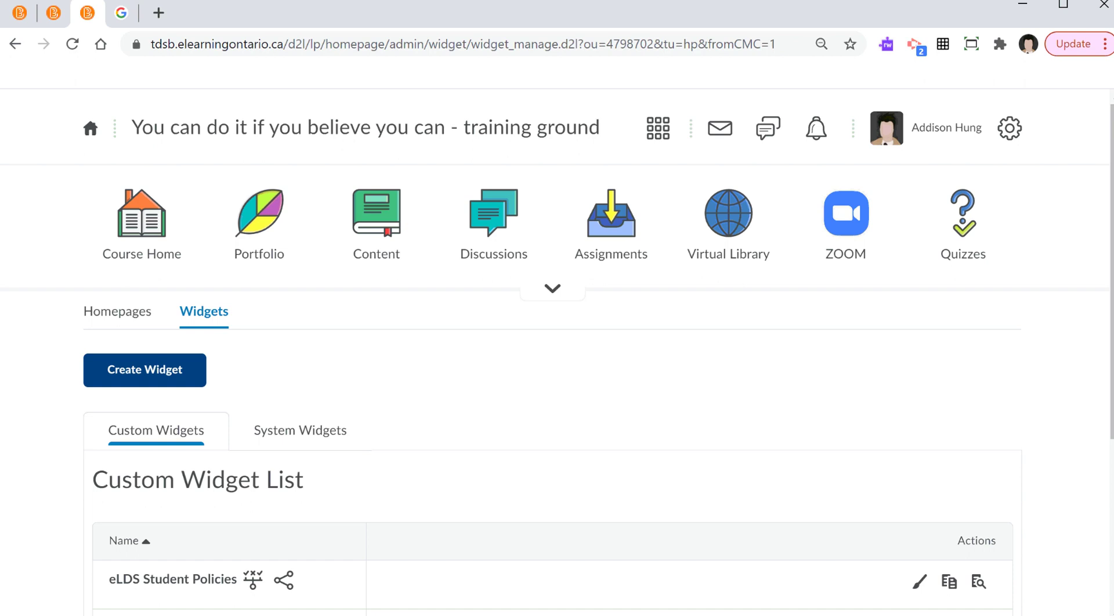
Create custom widget 'Zoom Meeting Link' containing 'Click here to join Zoom Meeting' and save it.
click(144, 370)
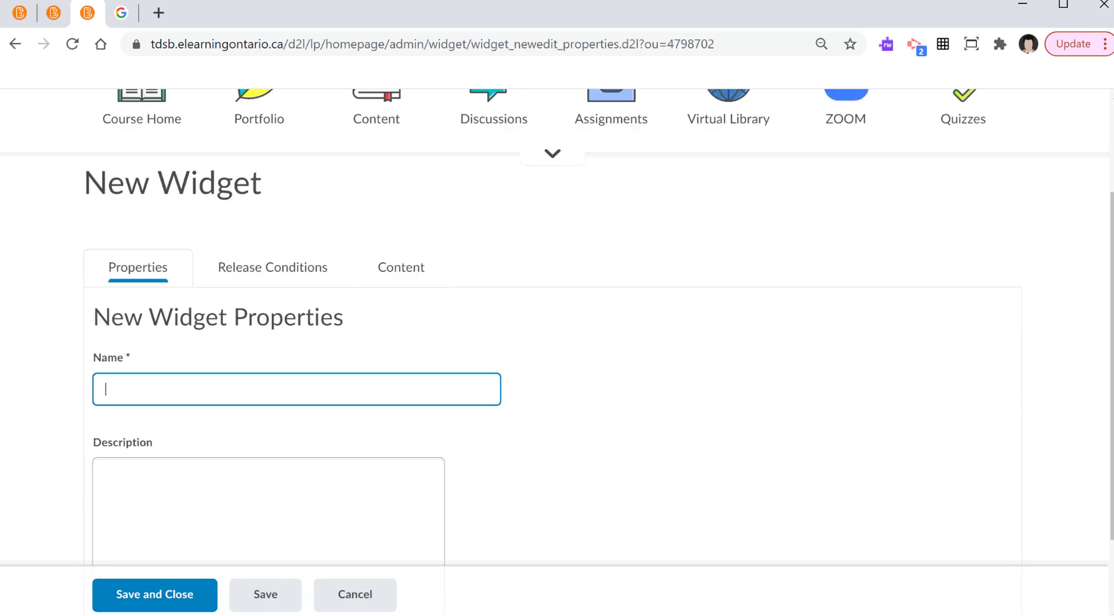
text(Zoom Meeting Link)
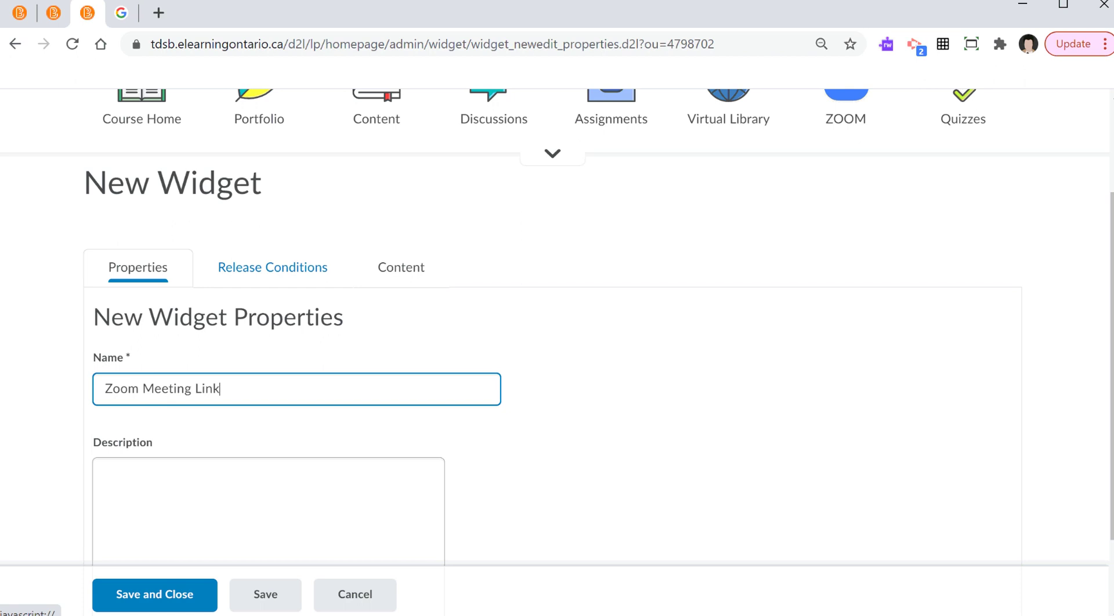
click(401, 267)
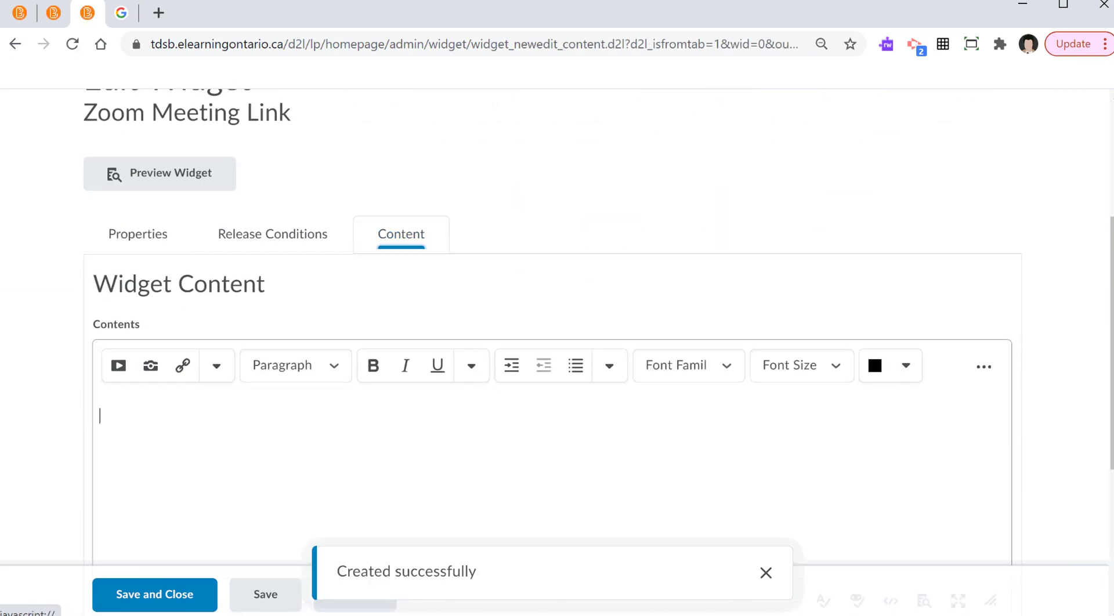
text(C)
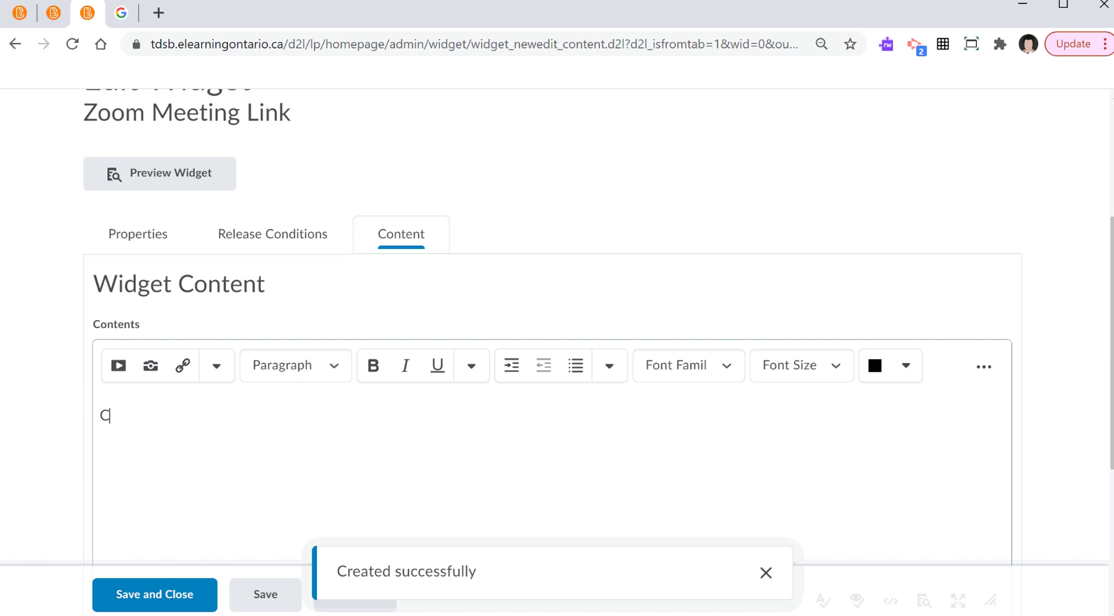
text(lick here to j)
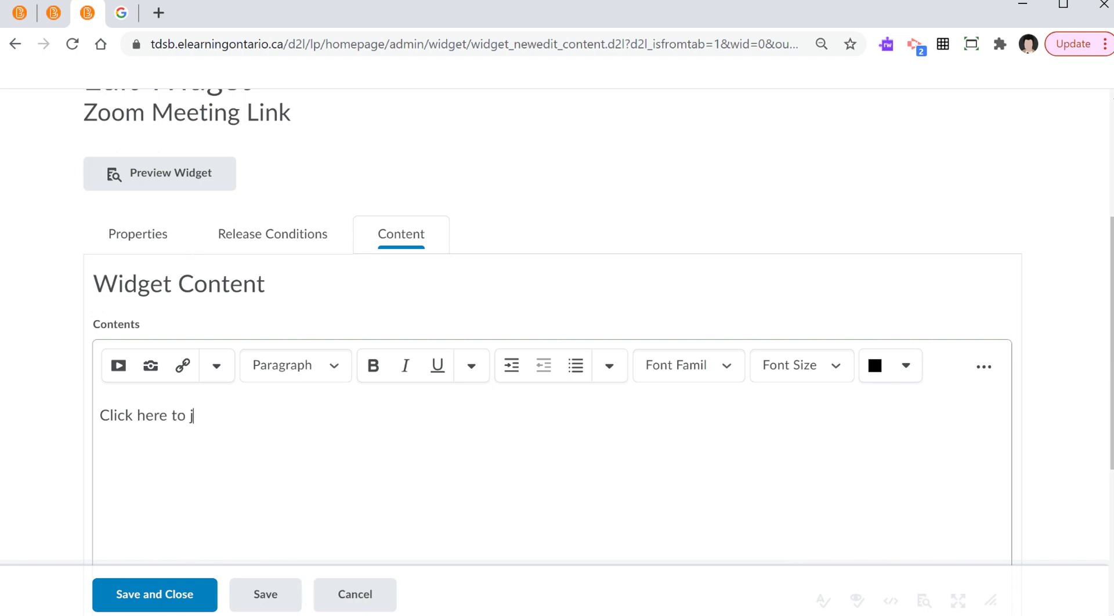
text(oin Zoom Meeting)
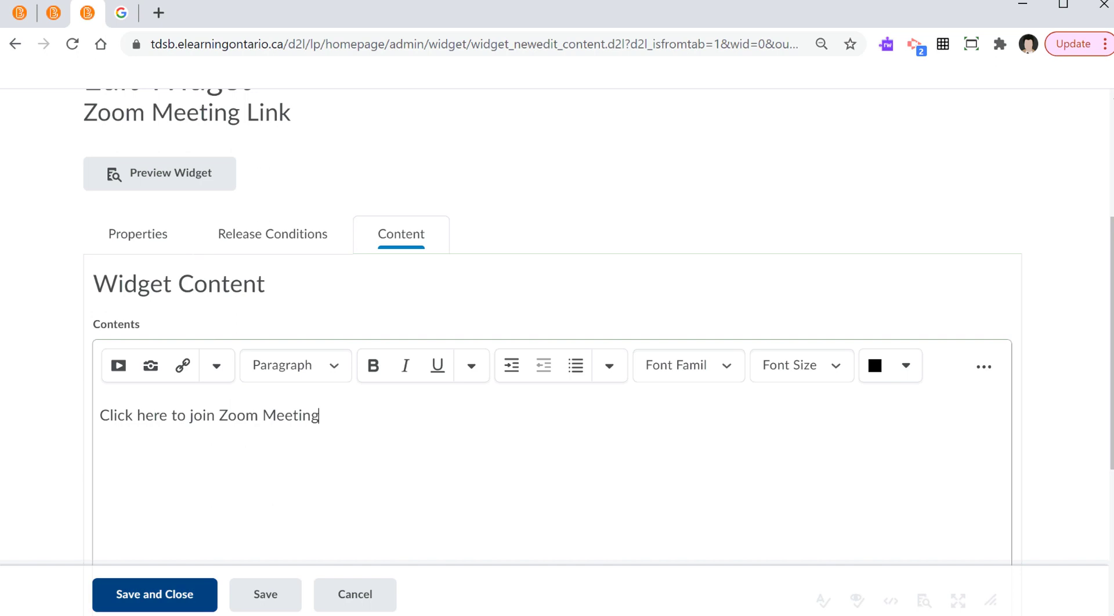
click(155, 594)
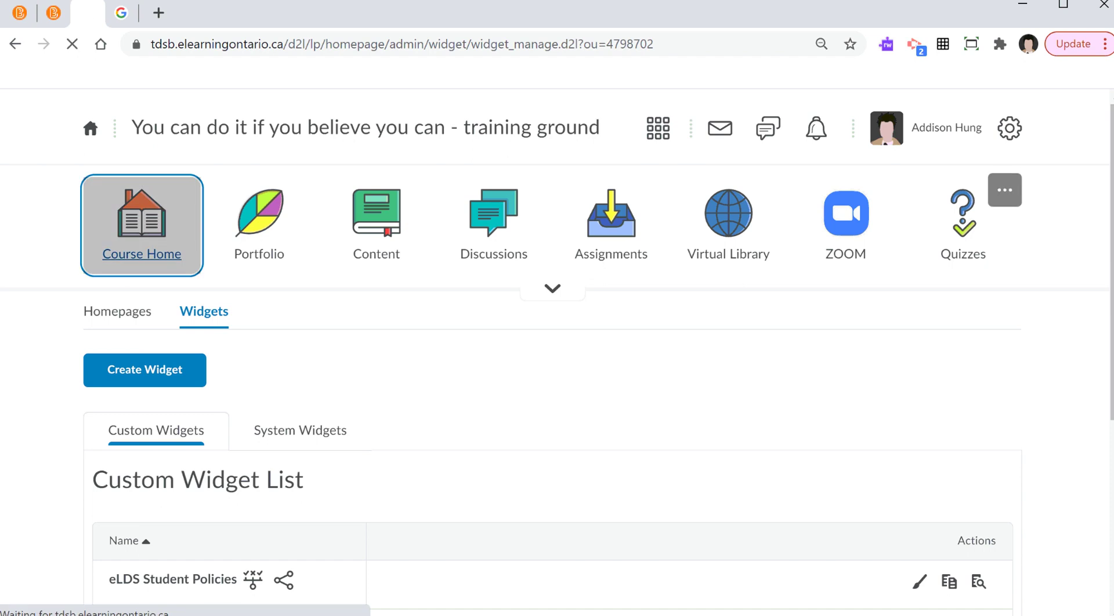
Return to Course Home, confirm the Zoom widget is absent, and choose Manage Homepages.
click(141, 217)
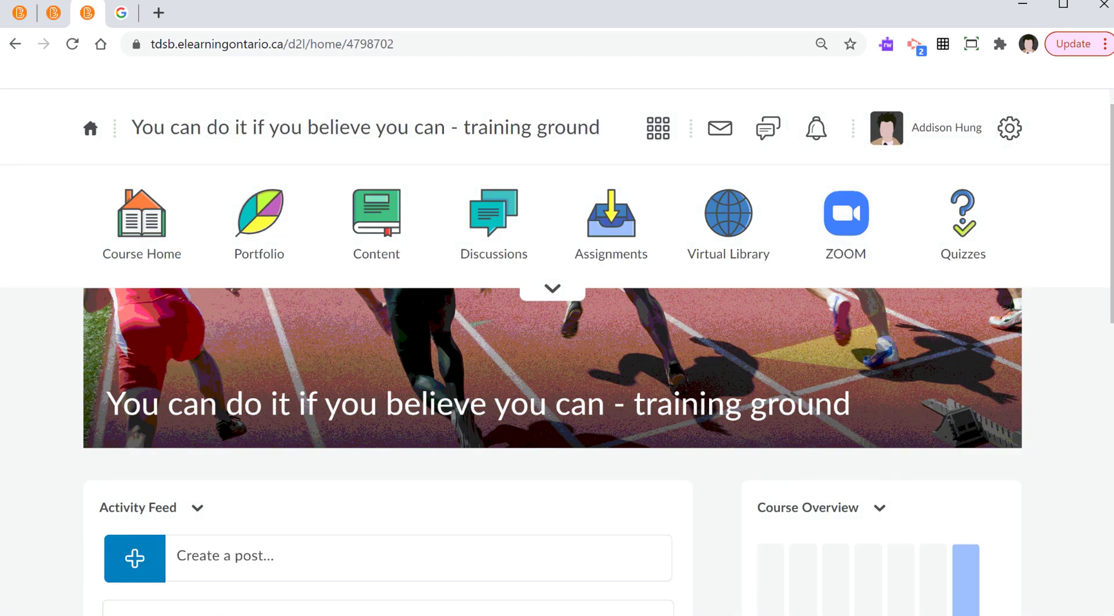
scroll(557, 348, down, 5)
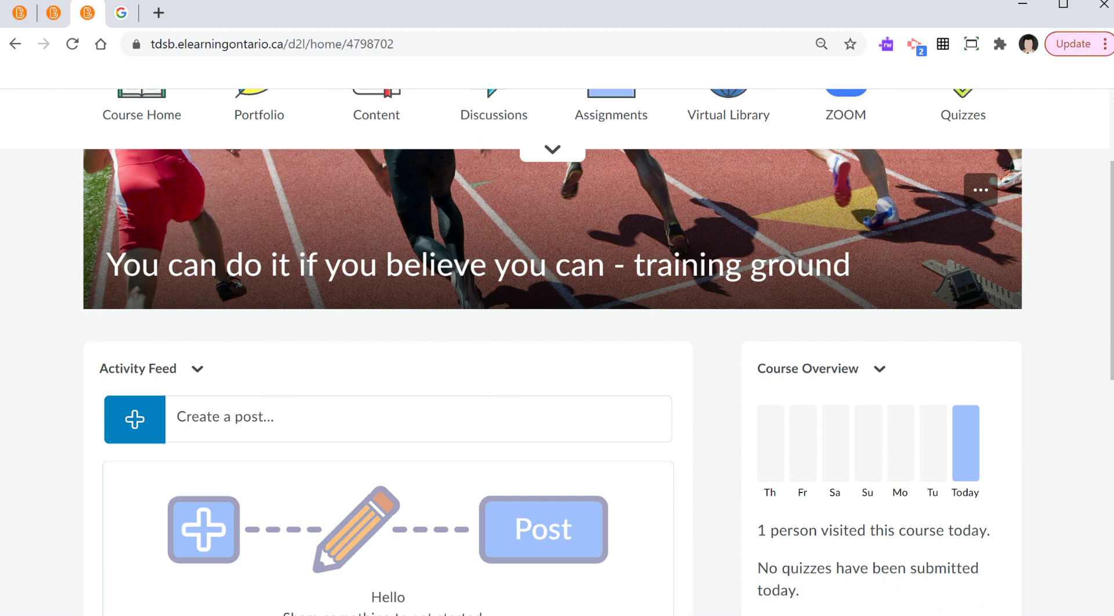
scroll(557, 348, up, 1)
scroll(557, 348, down, 5)
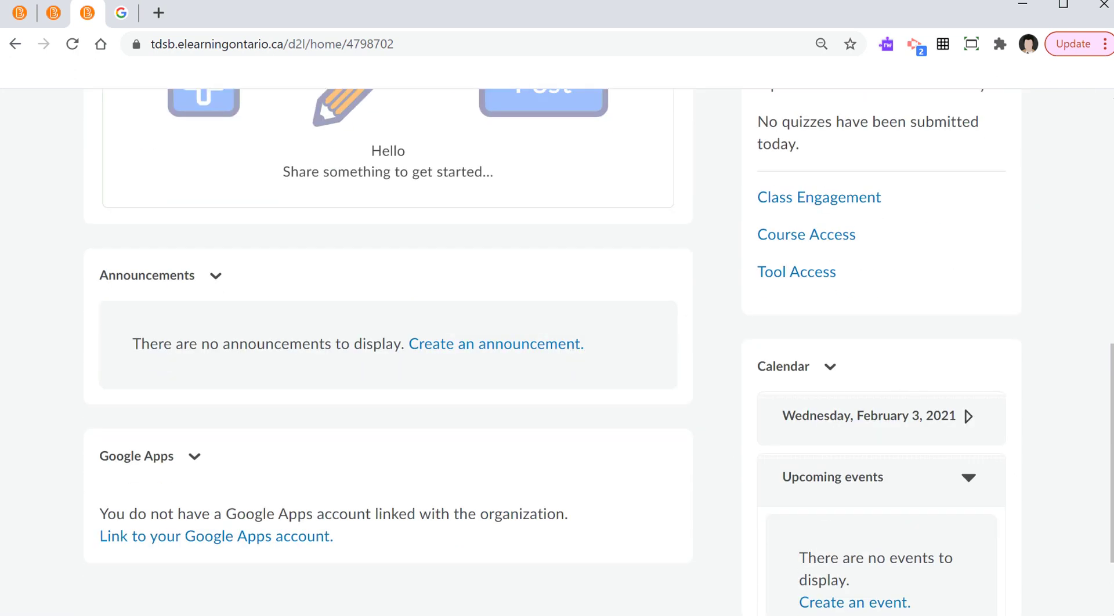
scroll(557, 348, up, 10)
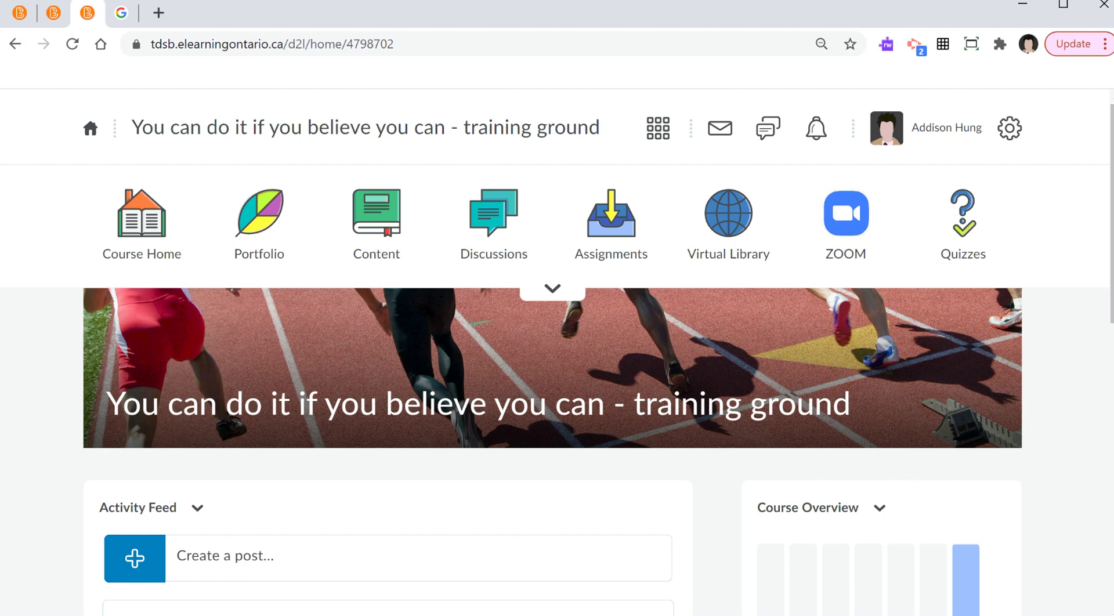
scroll(557, 348, down, 10)
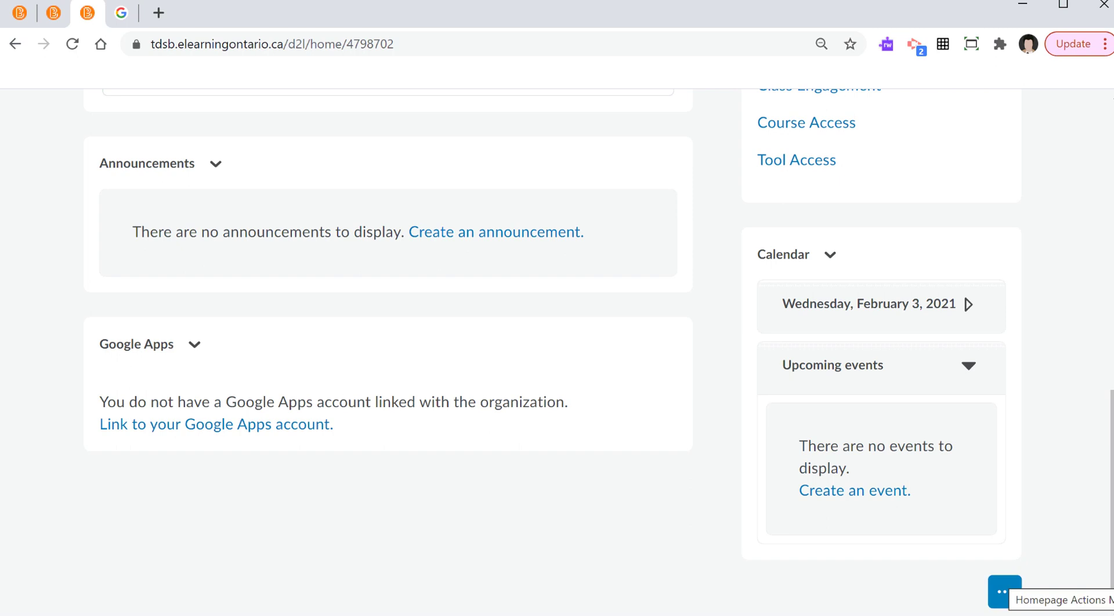
click(1005, 592)
Copy the Course Default homepage to create Course Default - Copy.
click(996, 493)
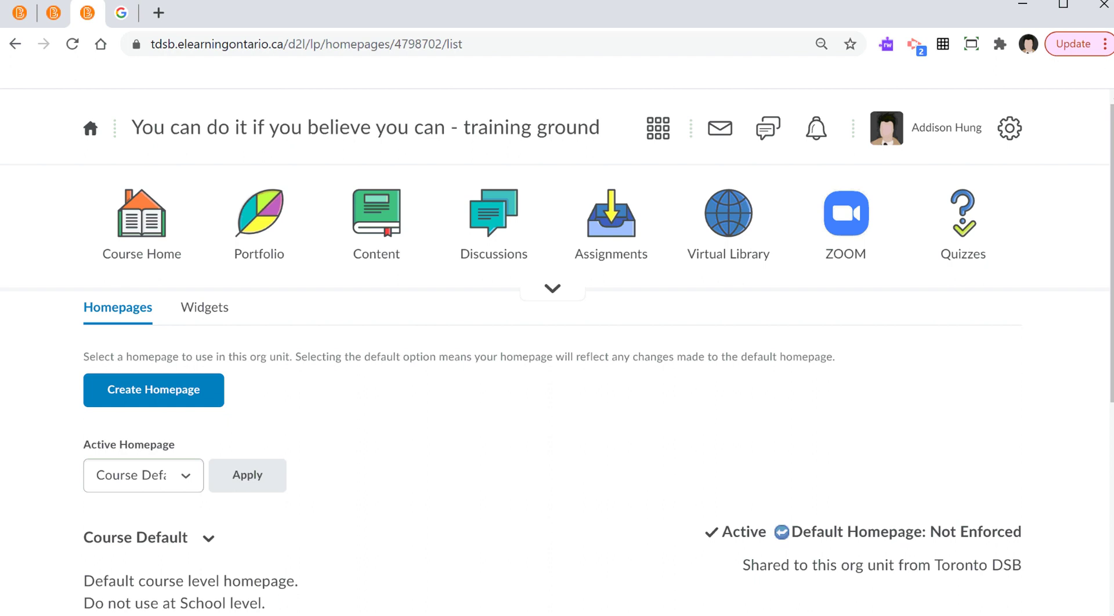
scroll(598, 352, down, 5)
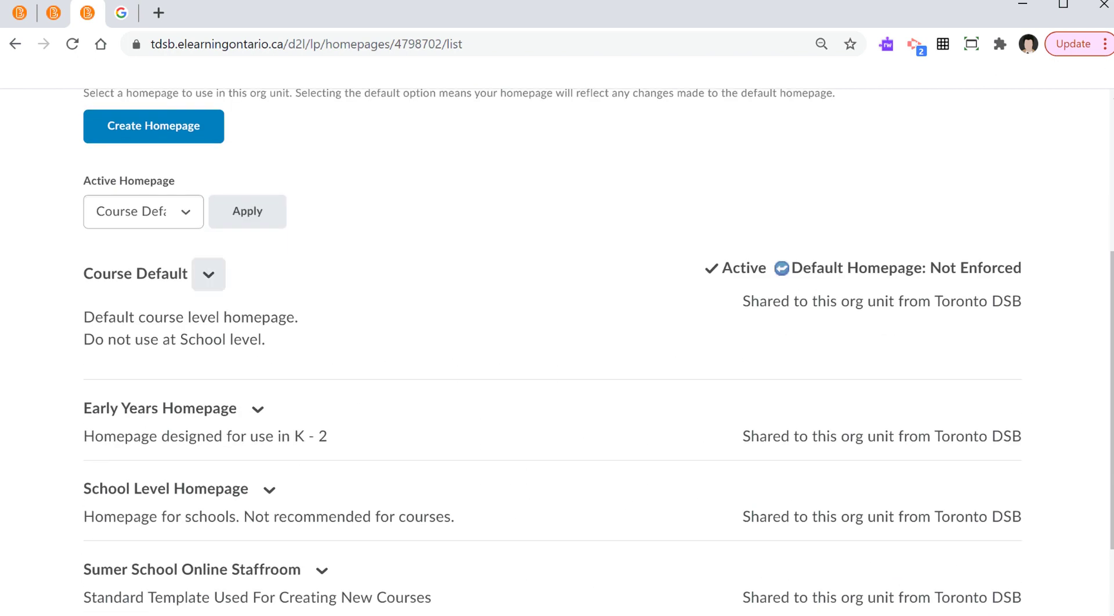
click(208, 274)
click(225, 326)
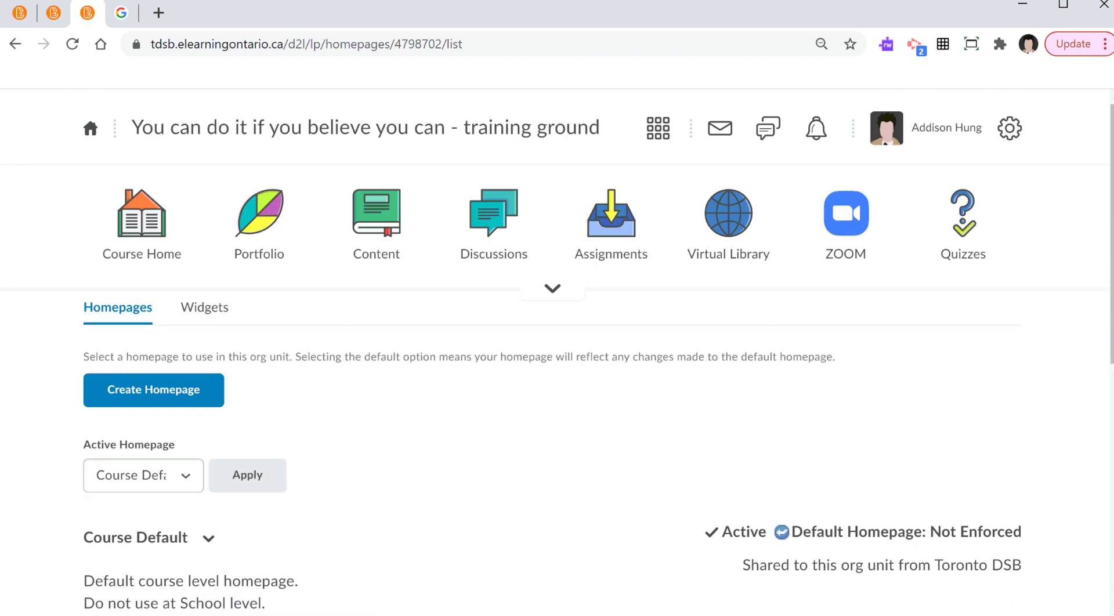
Set Course Default - Copy as the active homepage and apply it.
scroll(557, 359, down, 3)
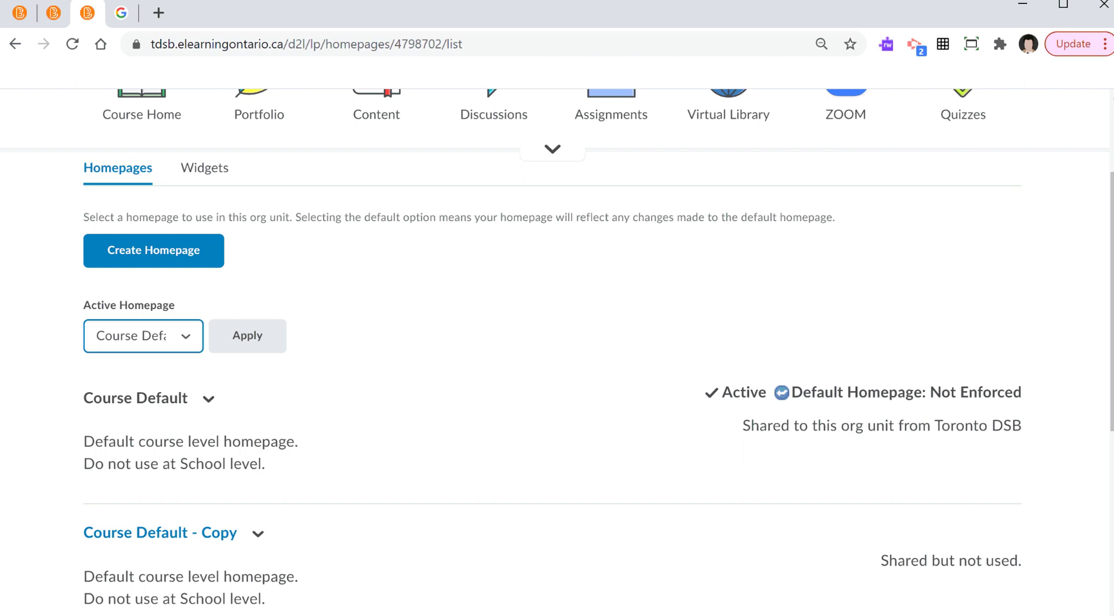
key(alt+Down)
key(Down)
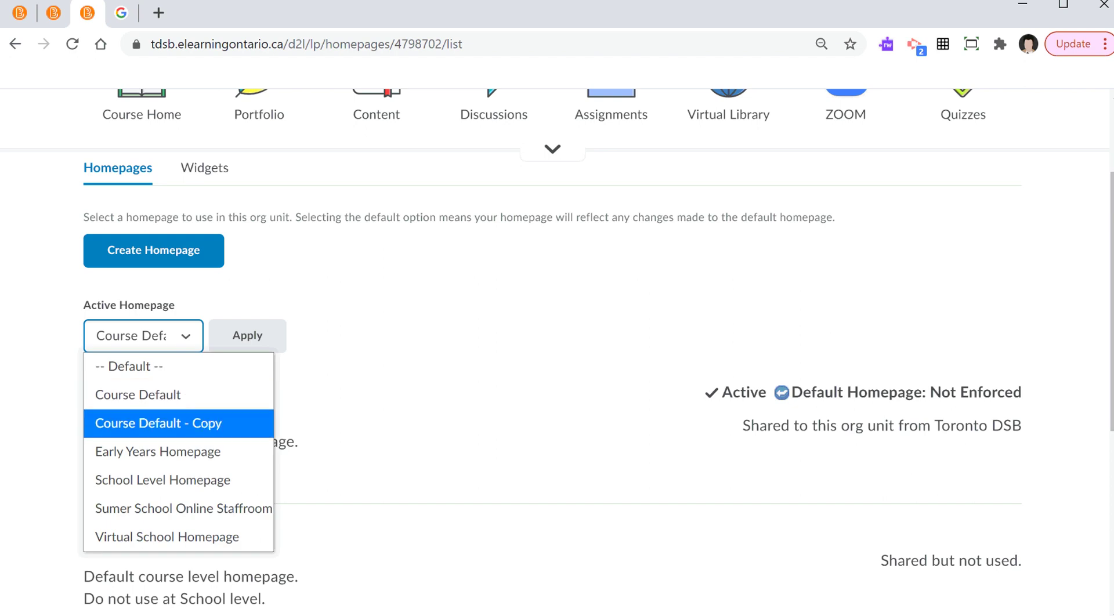
key(Return)
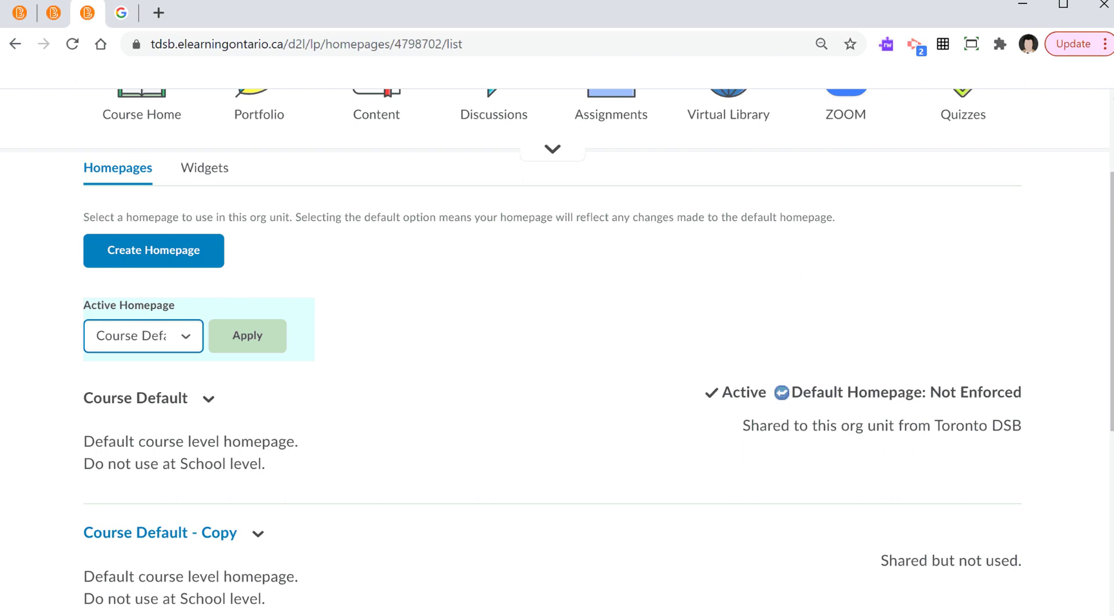
key(Tab)
key(Return)
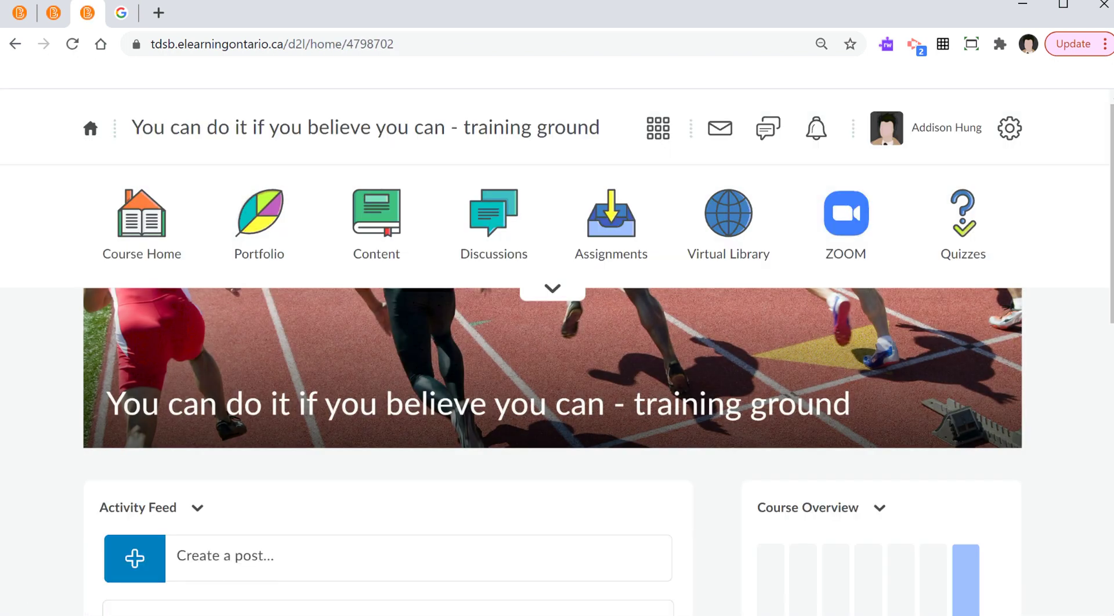
Open Edit this Homepage for Course Default - Copy and view its Basic layout and widgets.
scroll(552, 348, down, 7)
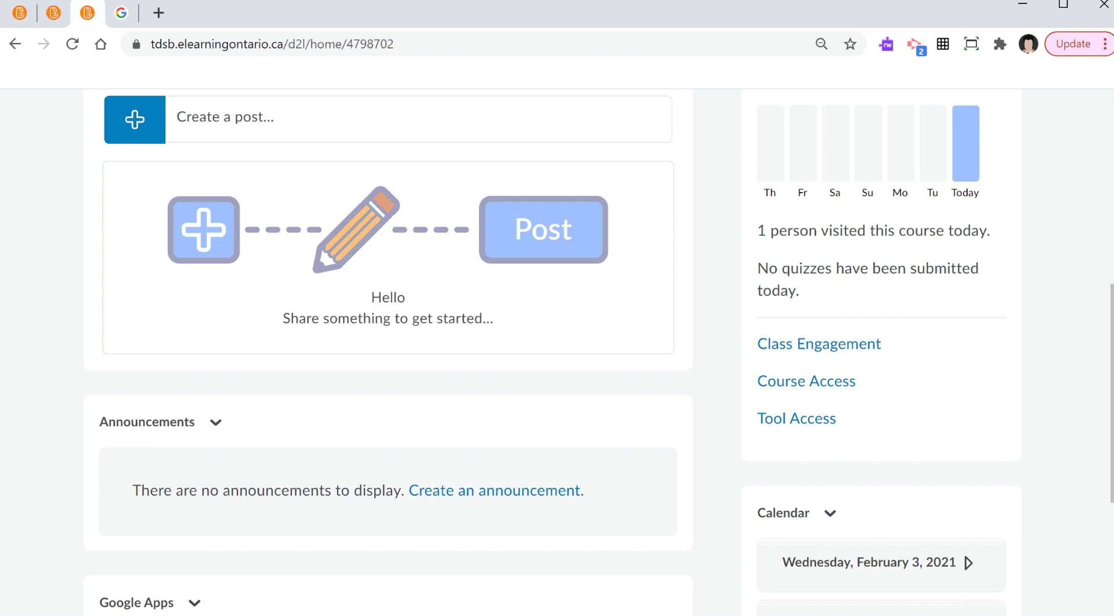
scroll(552, 348, up, 7)
scroll(553, 348, down, 10)
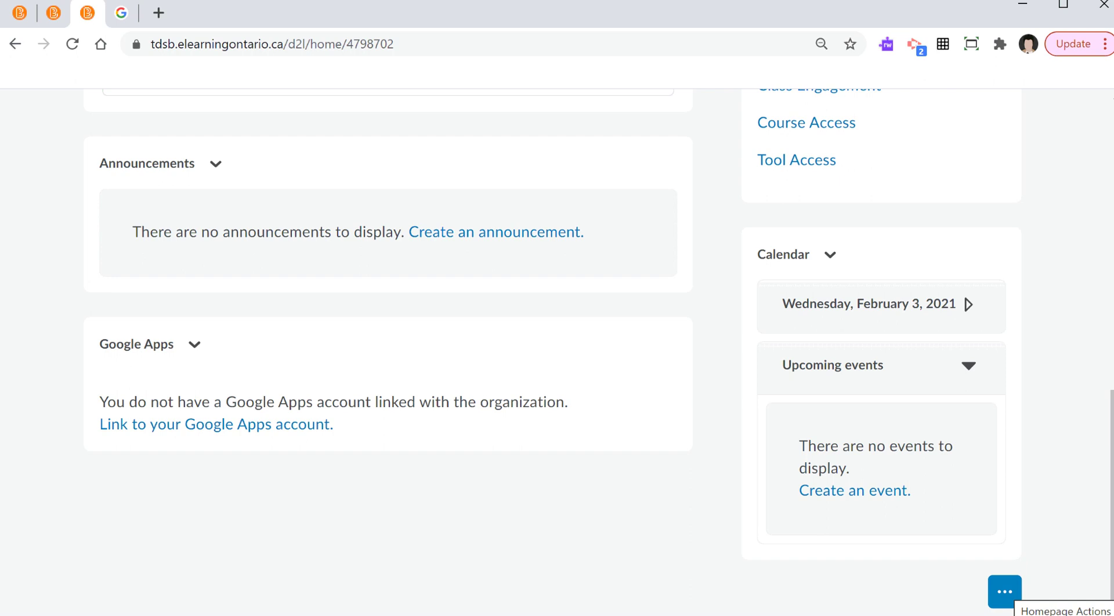
click(1005, 592)
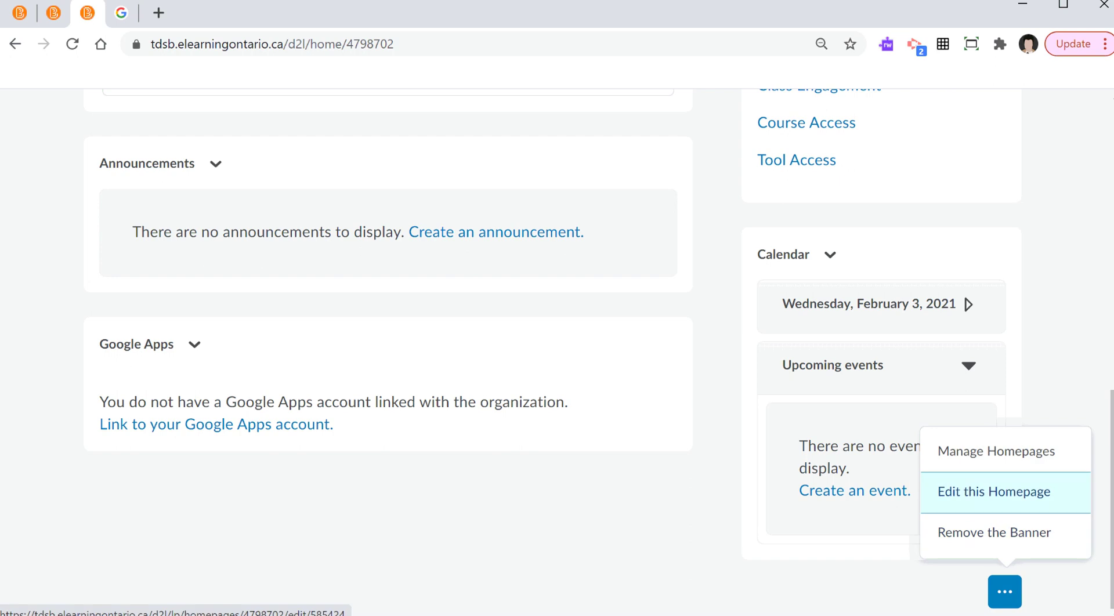
click(994, 491)
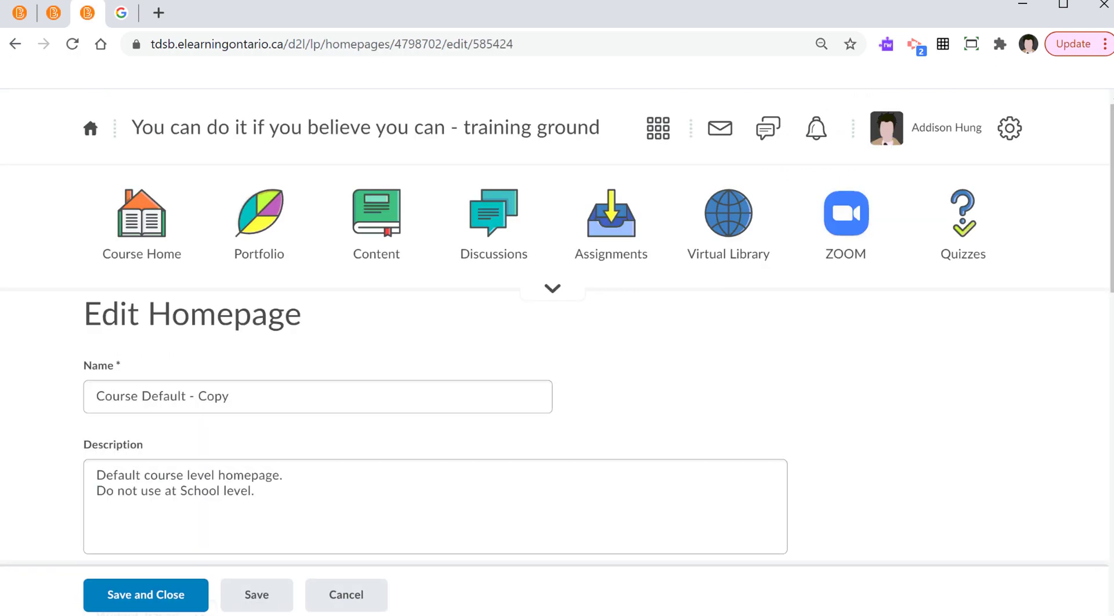
scroll(435, 325, down, 7)
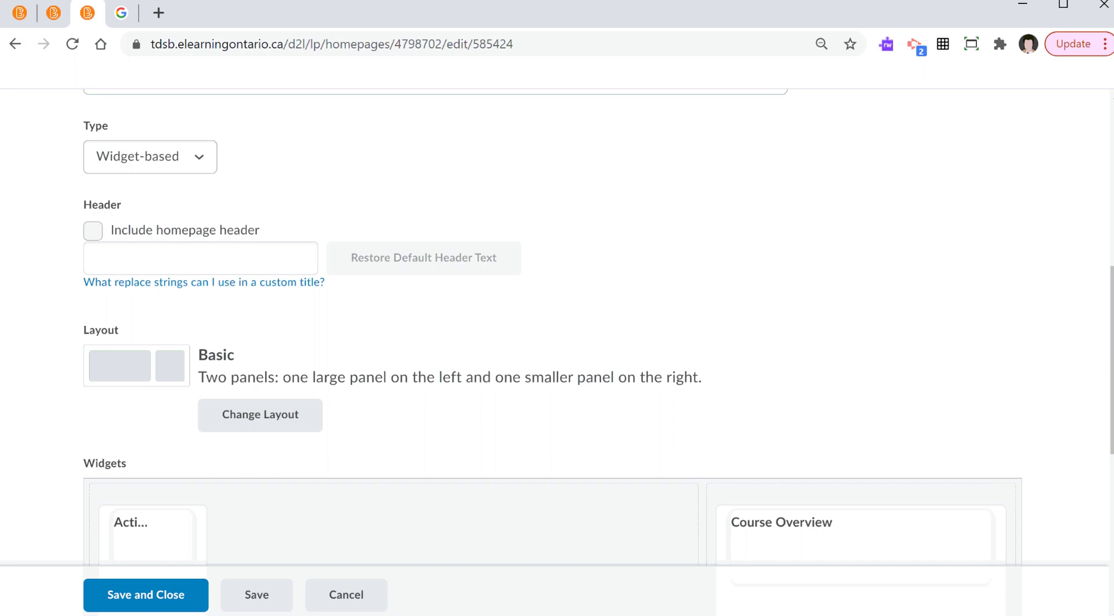
scroll(557, 342, up, 7)
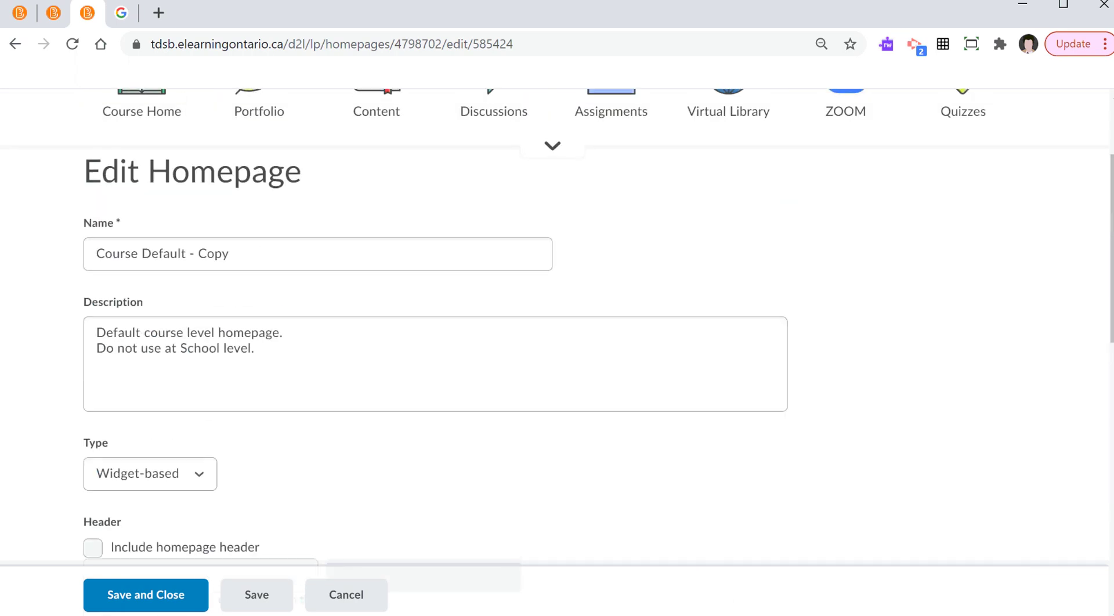
scroll(558, 343, down, 8)
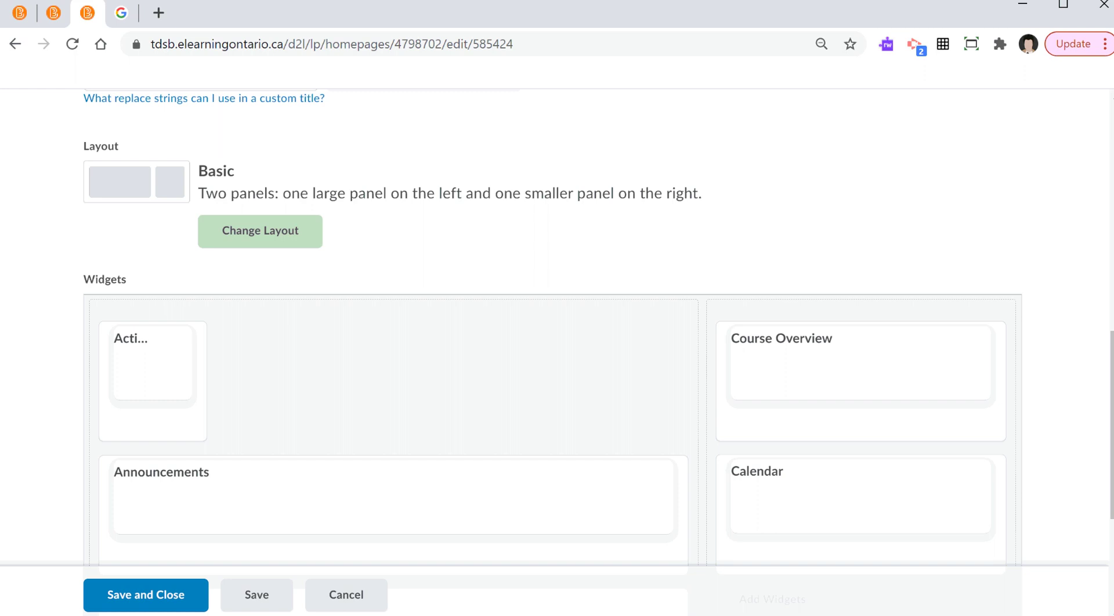
Replace the Basic layout with Large Left Panel, adding header and footer panels.
click(260, 231)
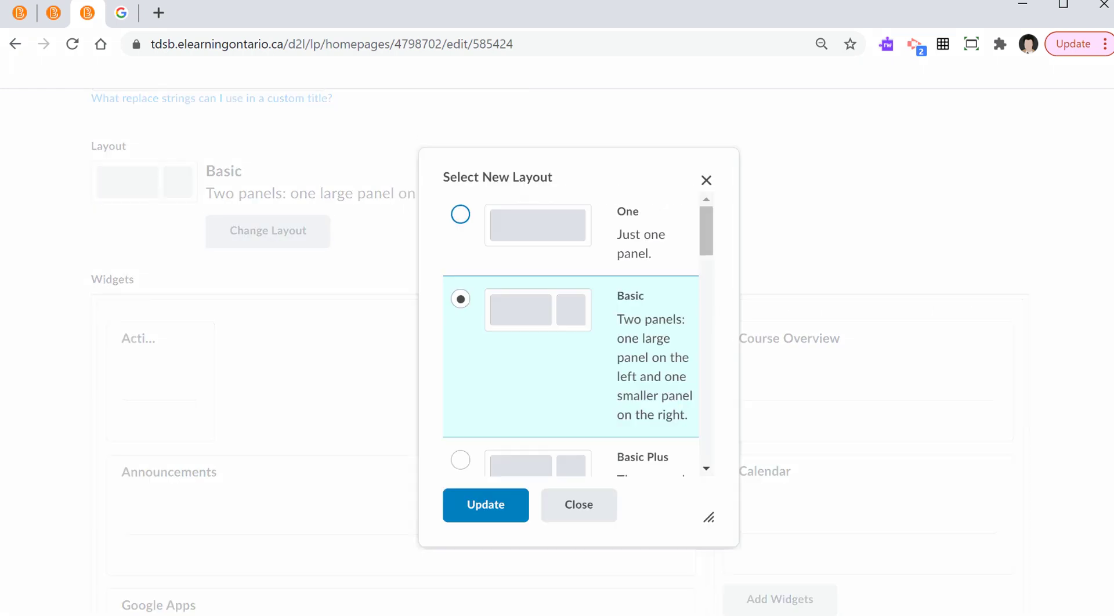
scroll(572, 337, down, 5)
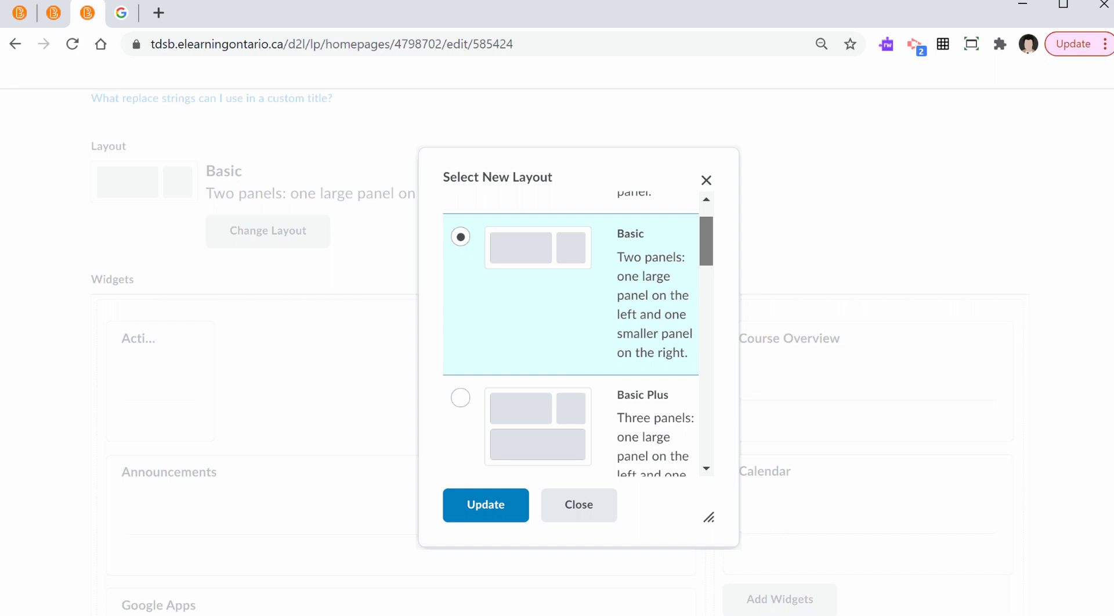
scroll(571, 334, down, 2)
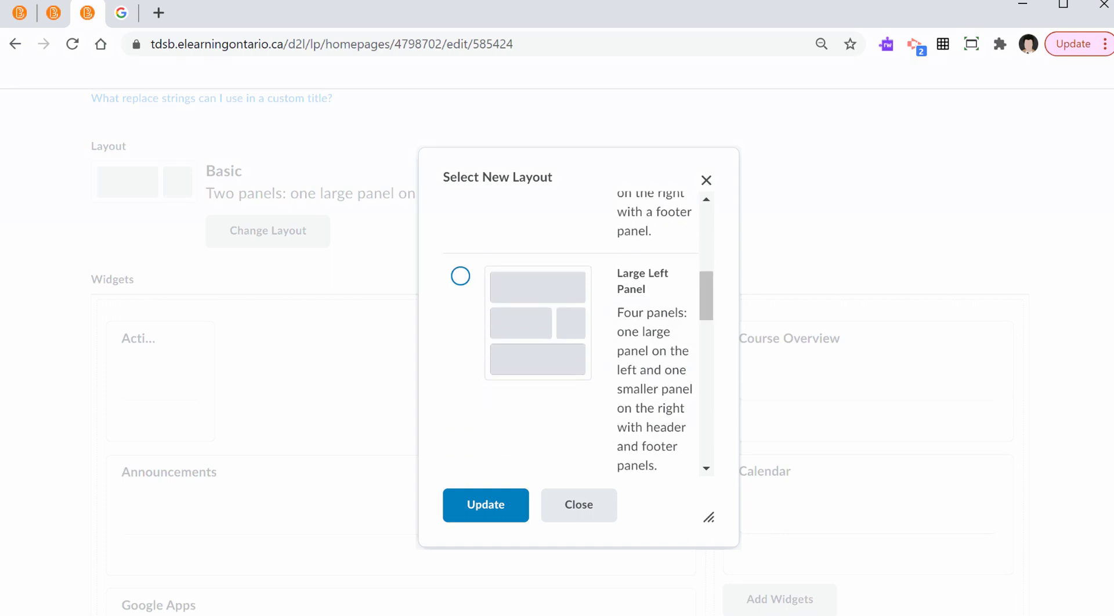
click(460, 276)
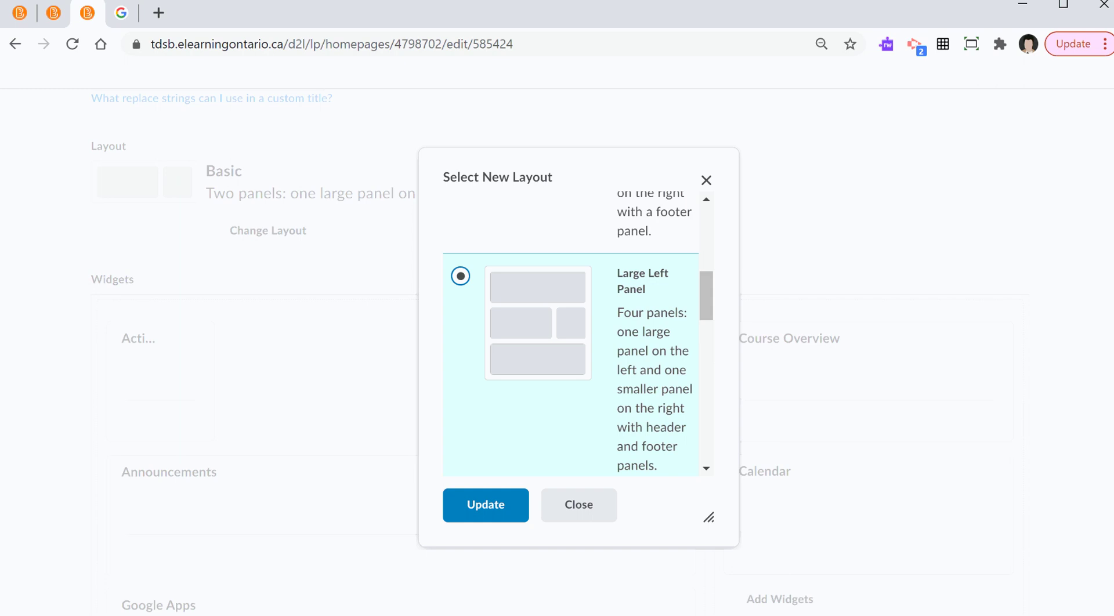
click(486, 505)
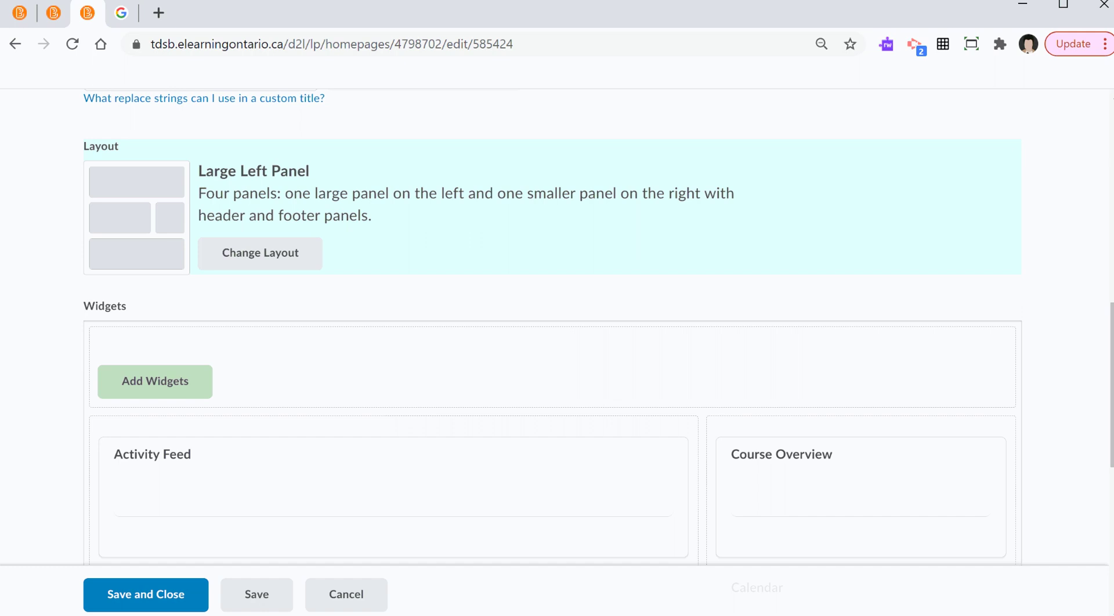
Add the Zoom Meeting Link custom widget to the homepage and save Course Default - Copy.
click(155, 381)
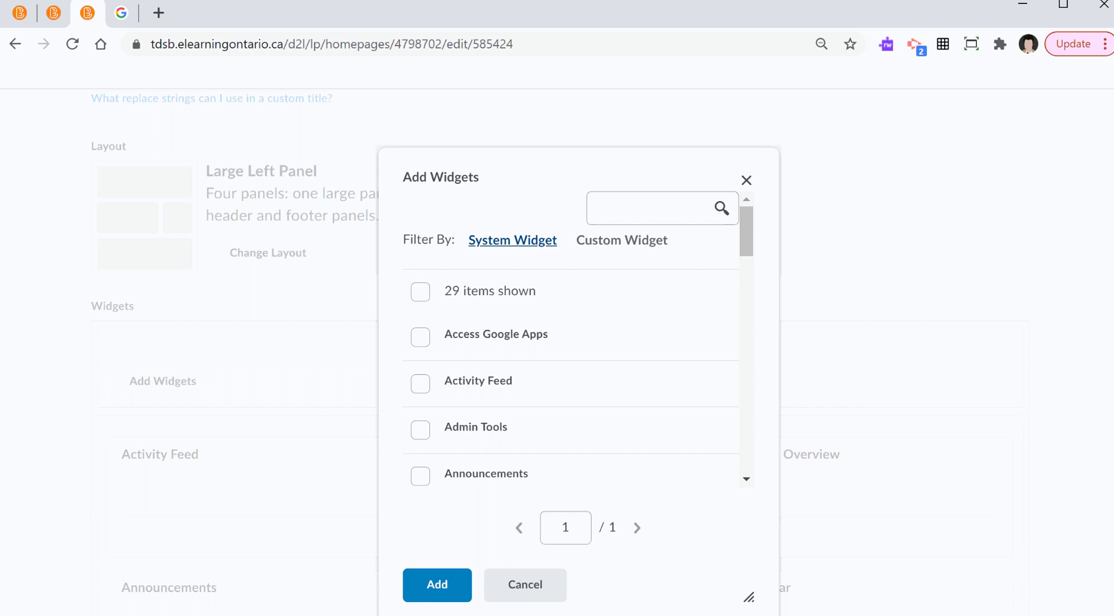
click(622, 240)
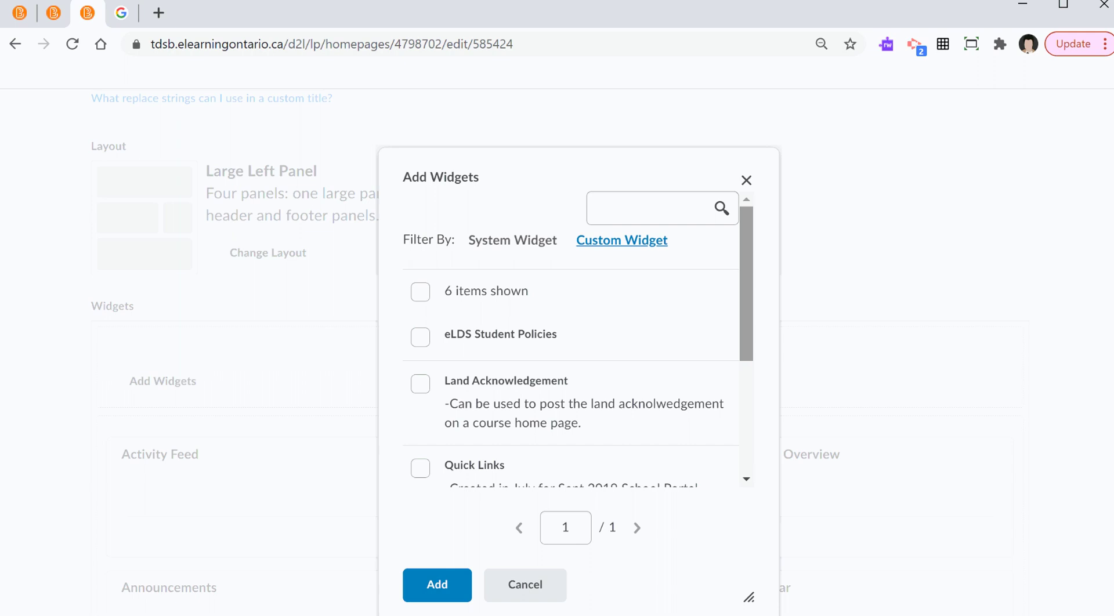
scroll(420, 452, down, 4)
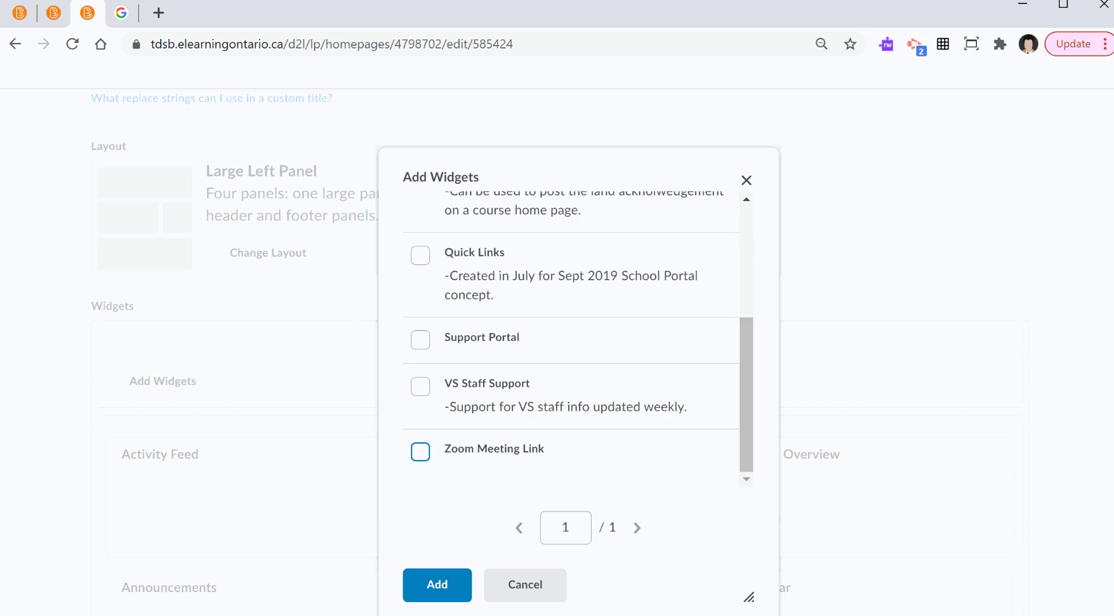
click(421, 452)
click(437, 584)
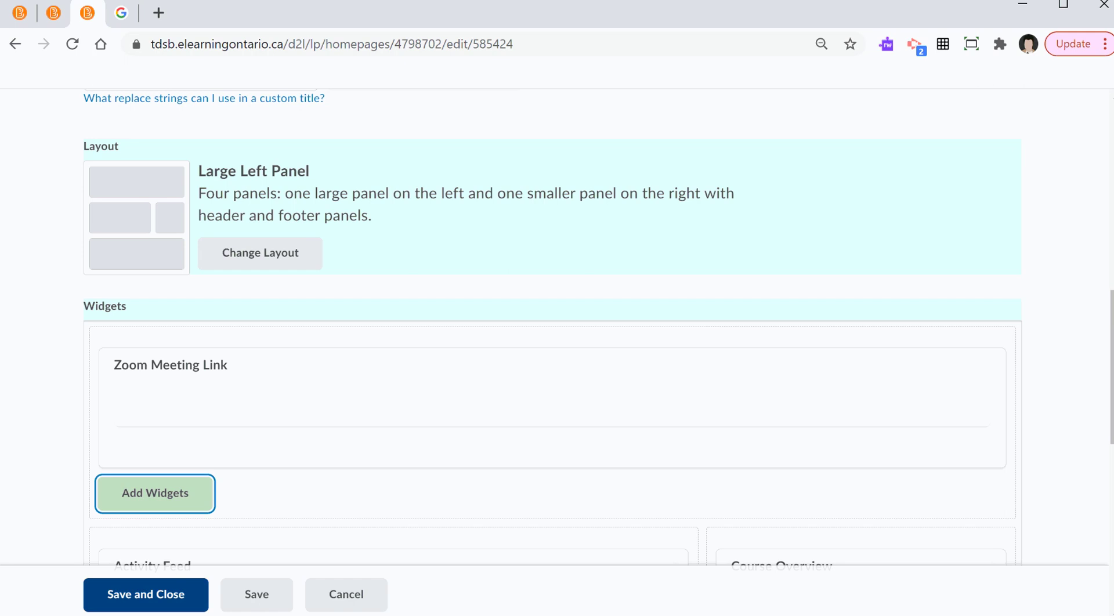
click(146, 594)
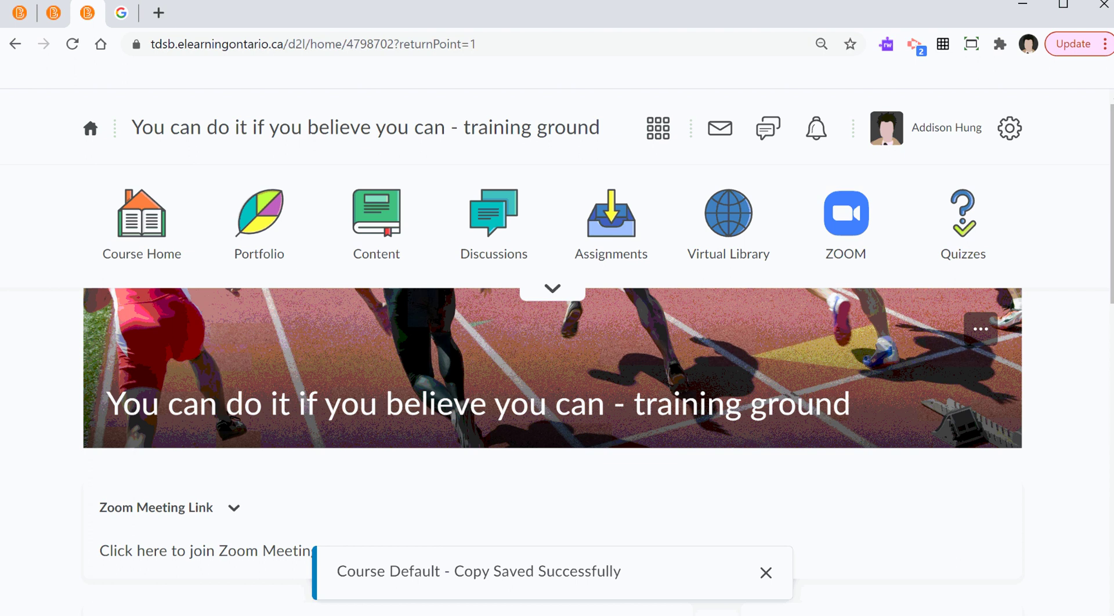
scroll(557, 348, down, 4)
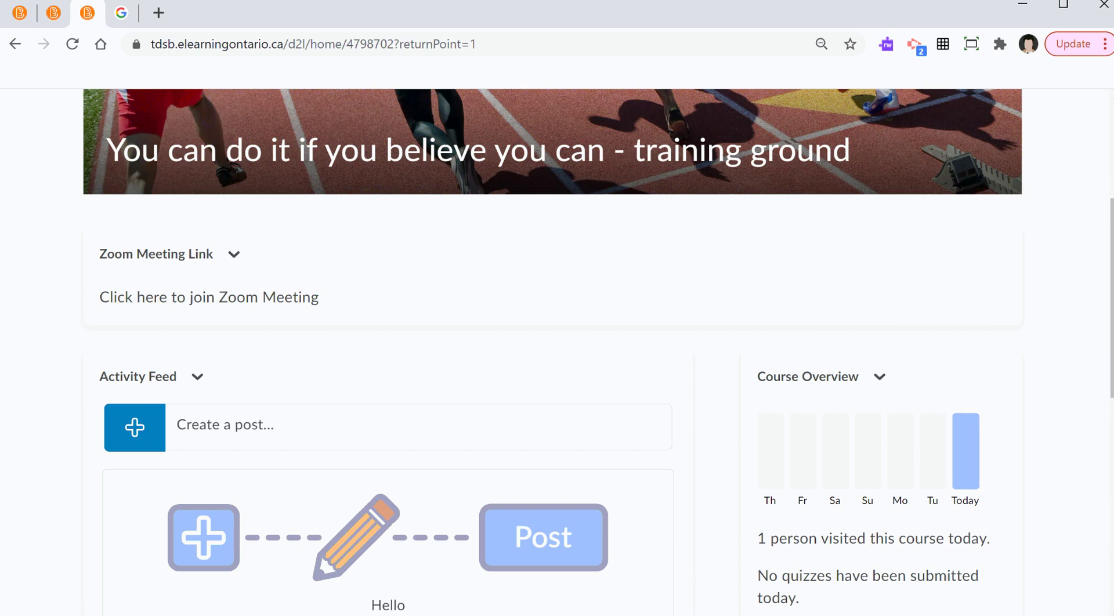
scroll(557, 348, up, 4)
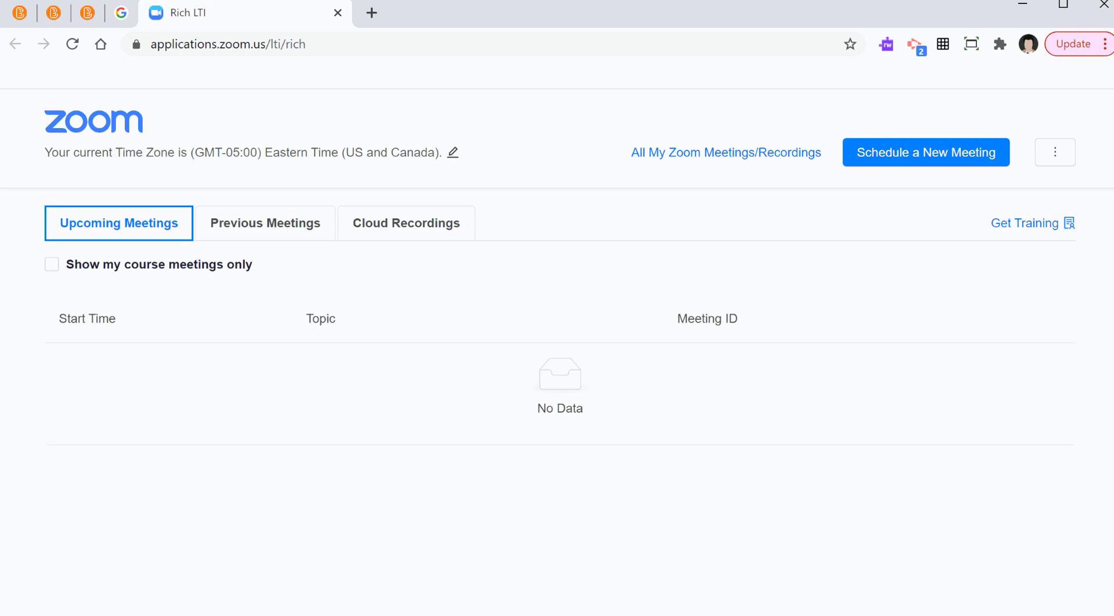
Start scheduling a new course meeting in Zoom.
click(927, 152)
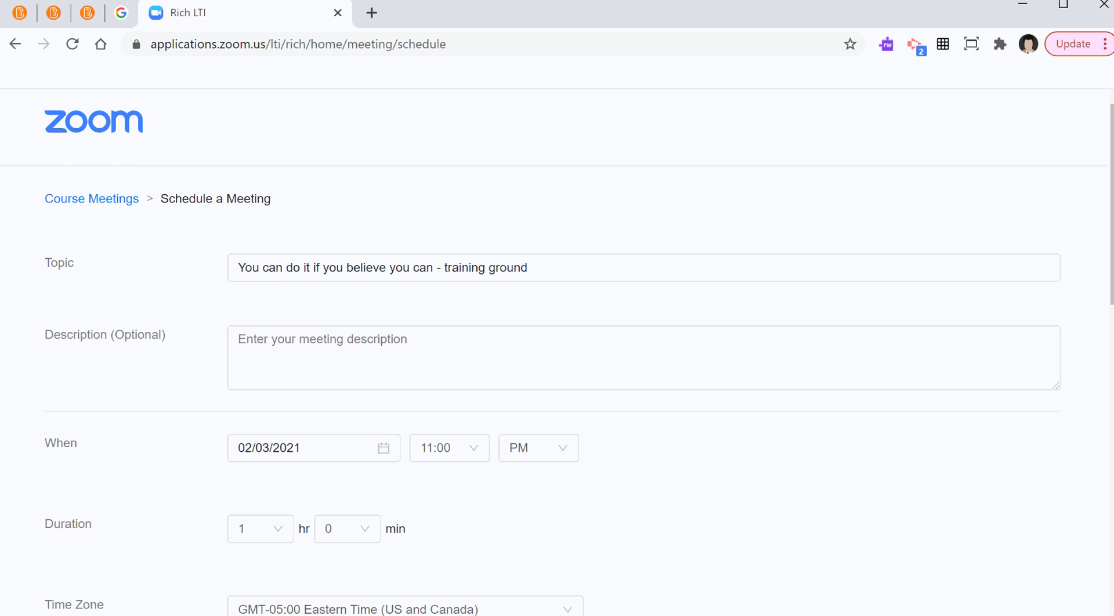
scroll(557, 349, down, 6)
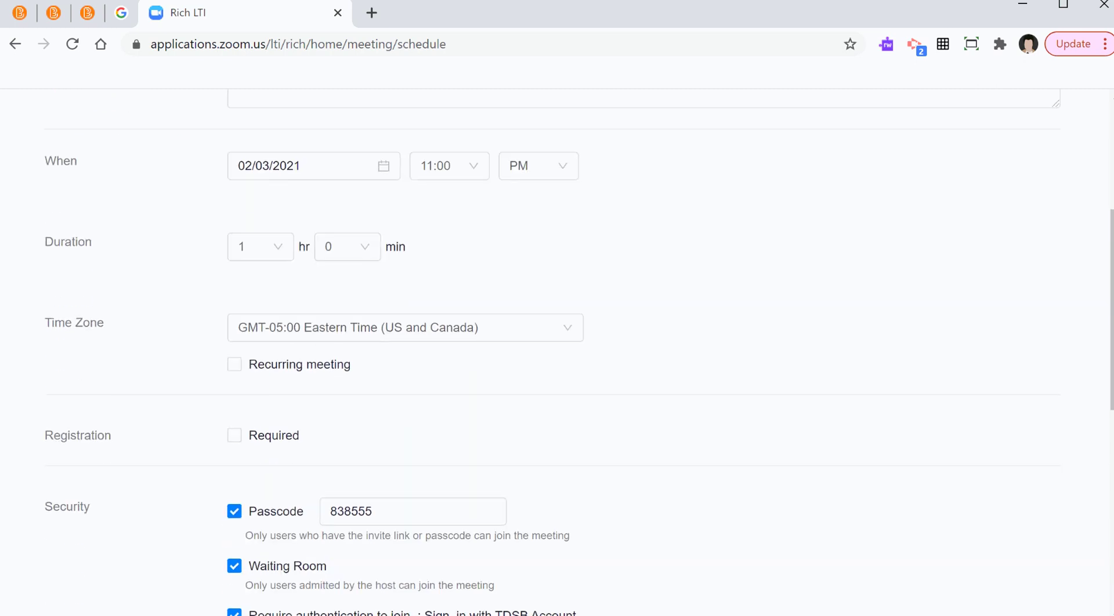
scroll(557, 348, up, 5)
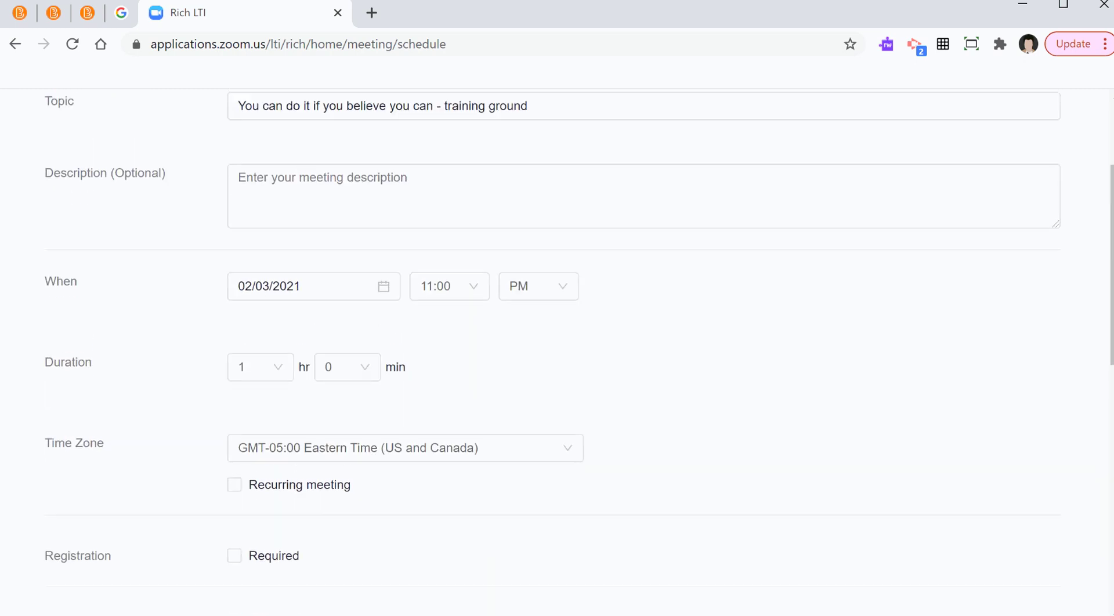
scroll(557, 348, down, 5)
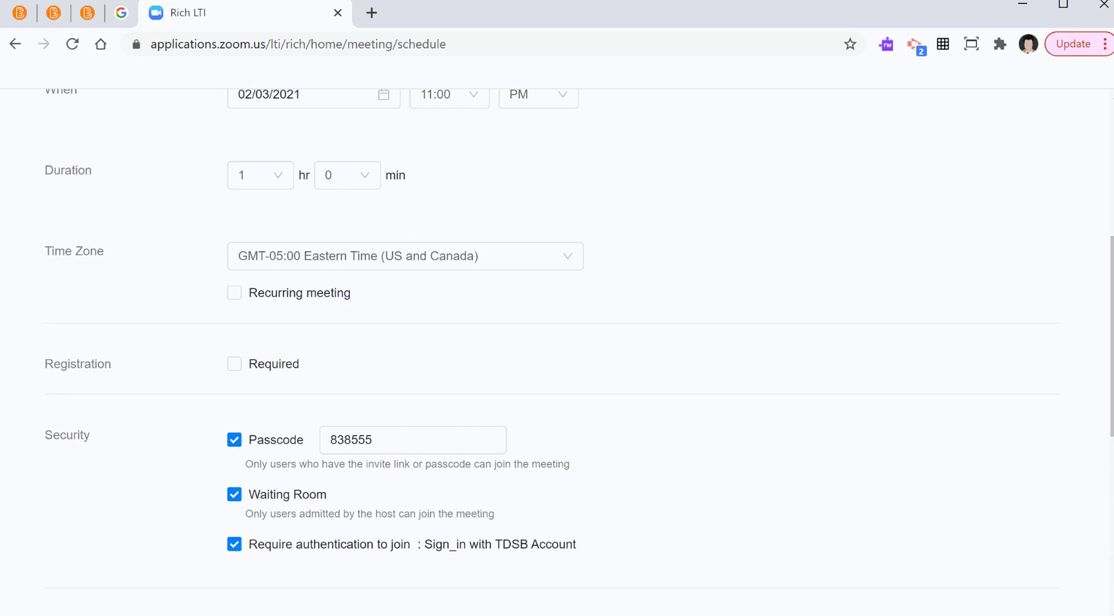
Enable Recurring meeting and bring up the Recurrence frequency options.
click(234, 293)
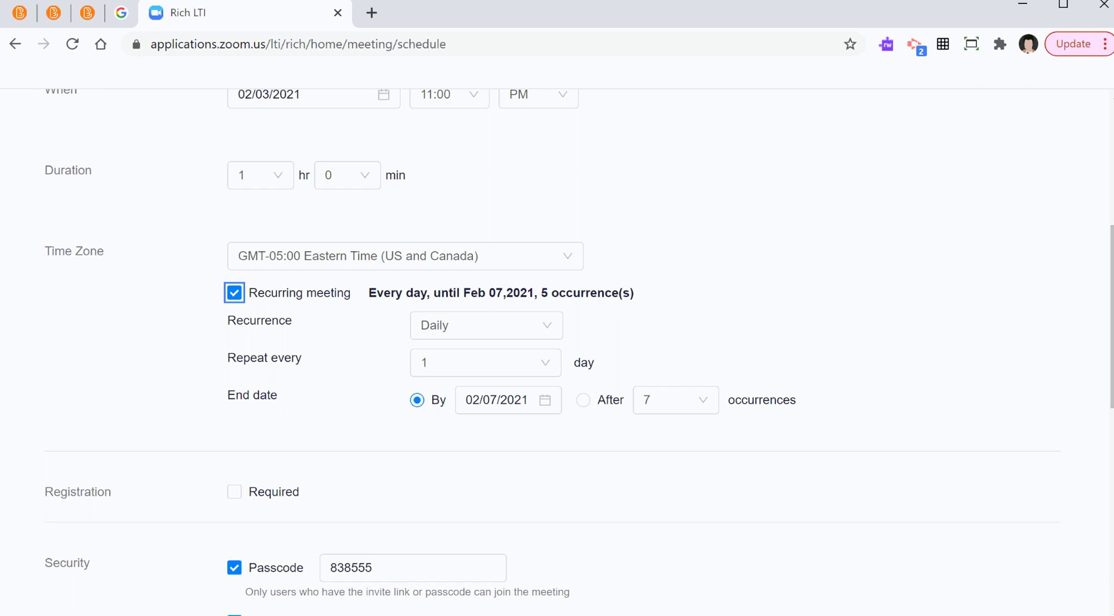
click(235, 293)
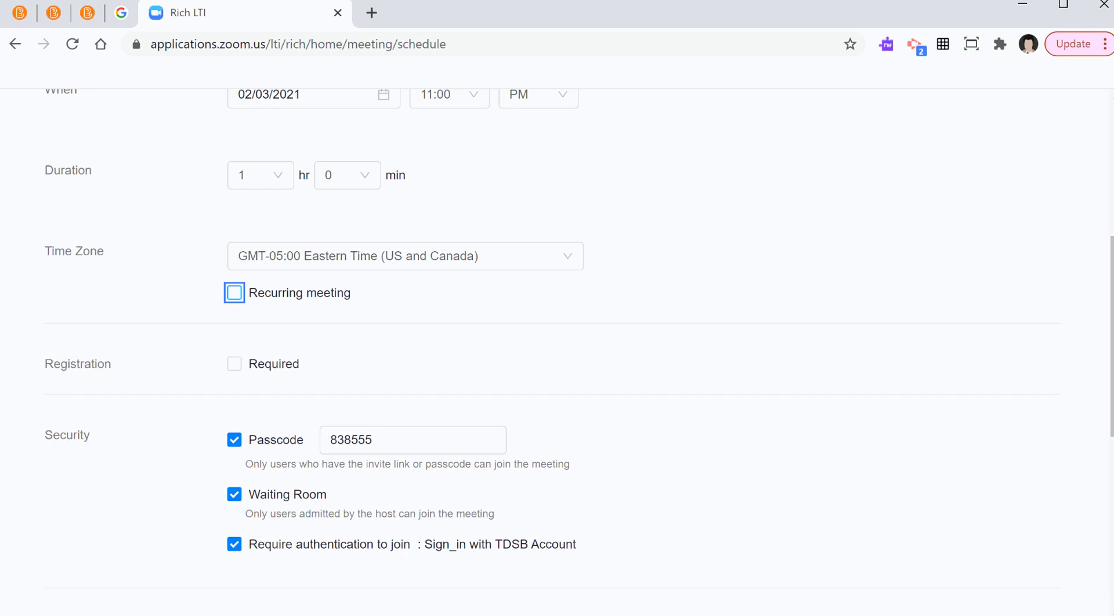
click(235, 293)
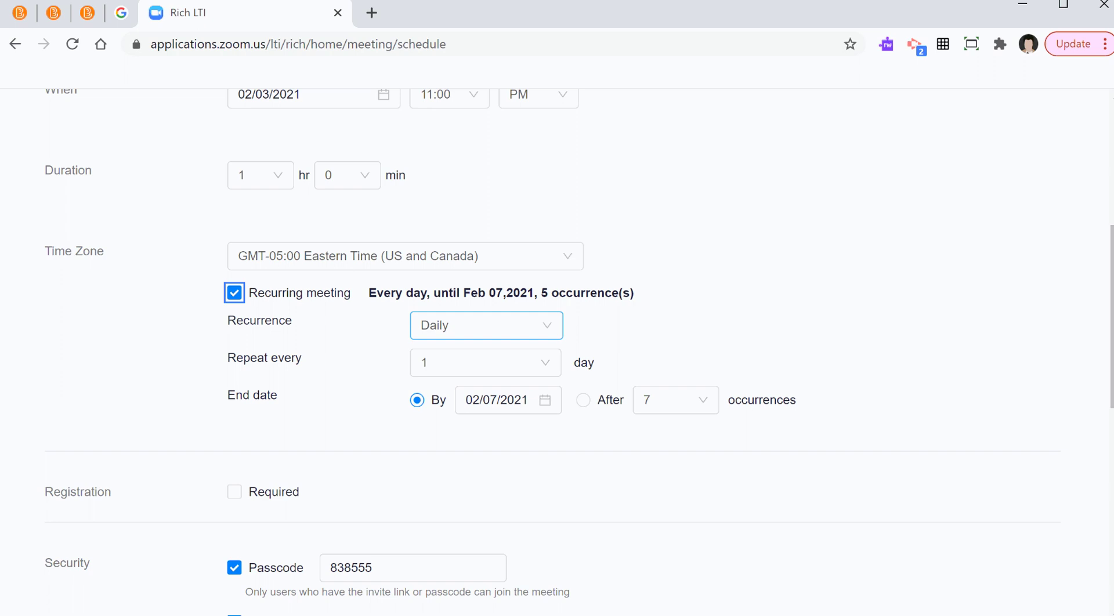
click(487, 326)
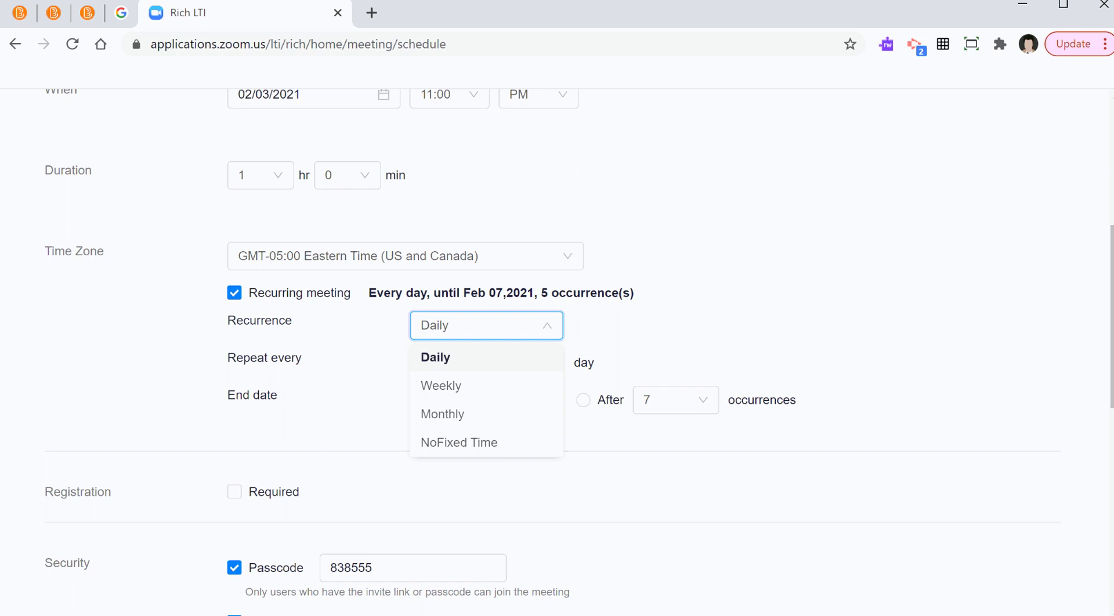
Set the meeting's recurrence to No Fixed Time.
click(461, 442)
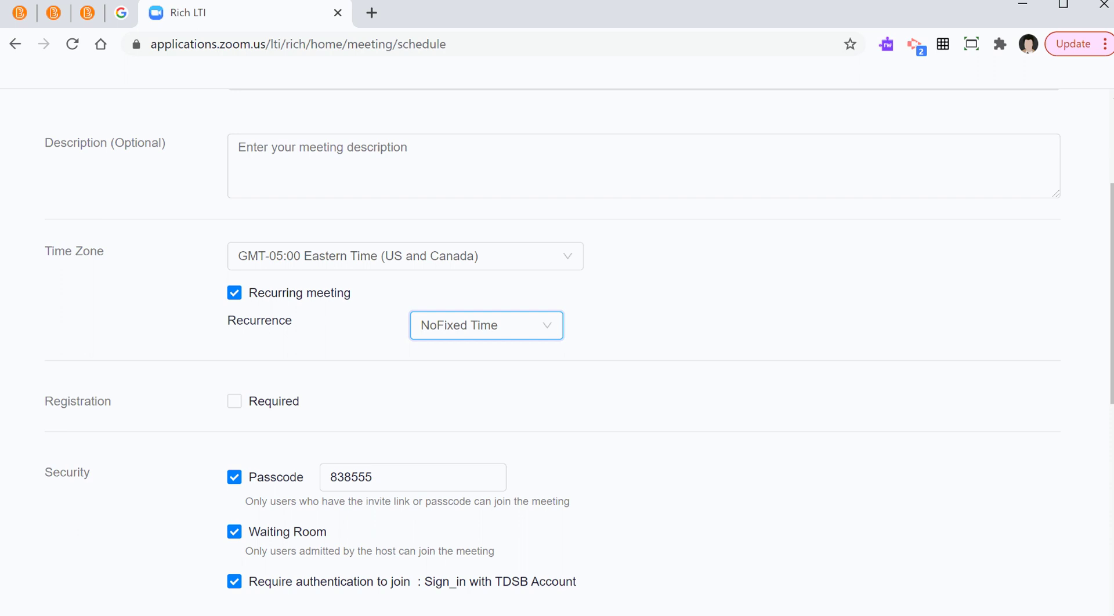
key(Down)
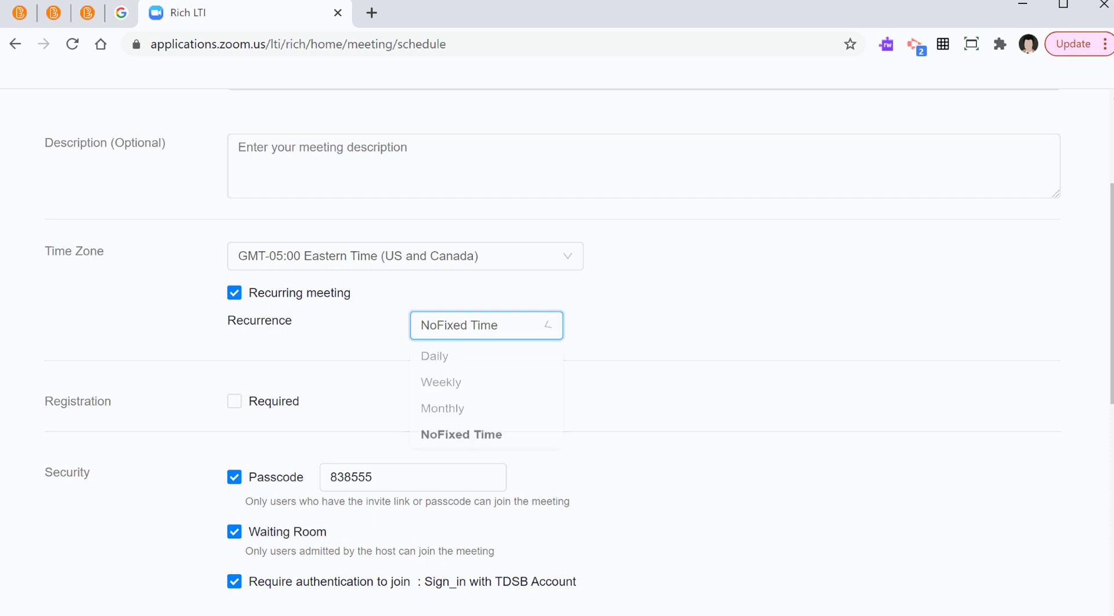
key(Down)
key(Return)
scroll(578, 352, up, 2)
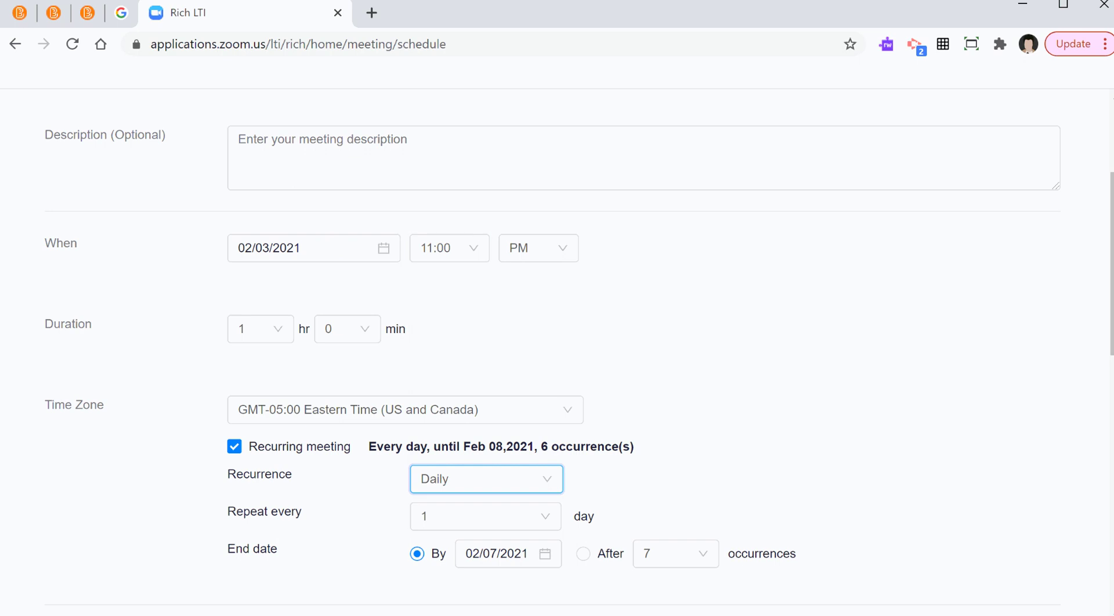
scroll(557, 348, down, 3)
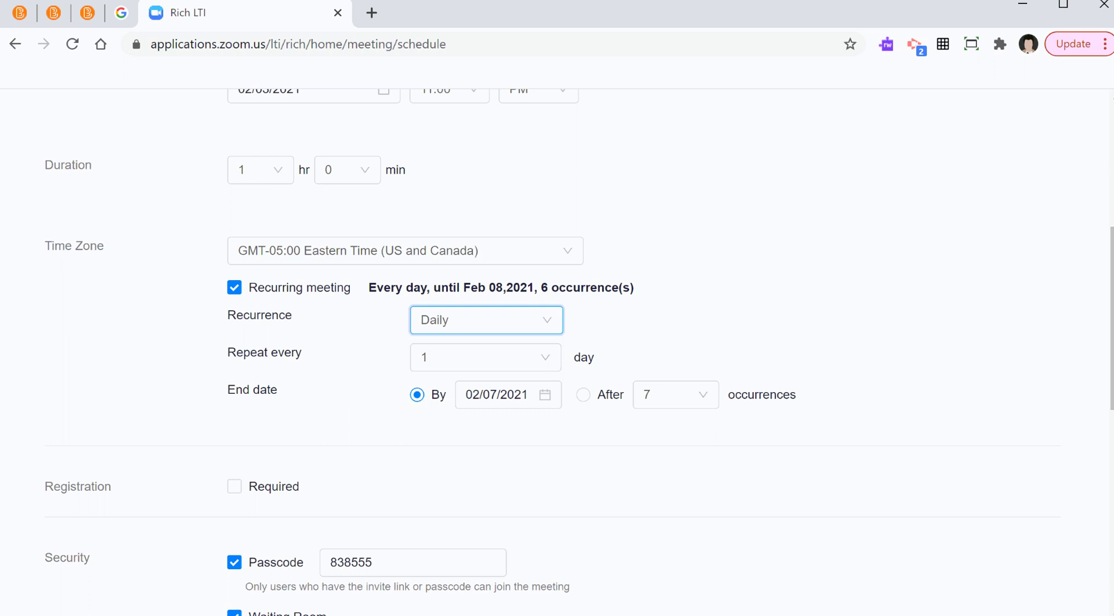
click(487, 319)
click(460, 435)
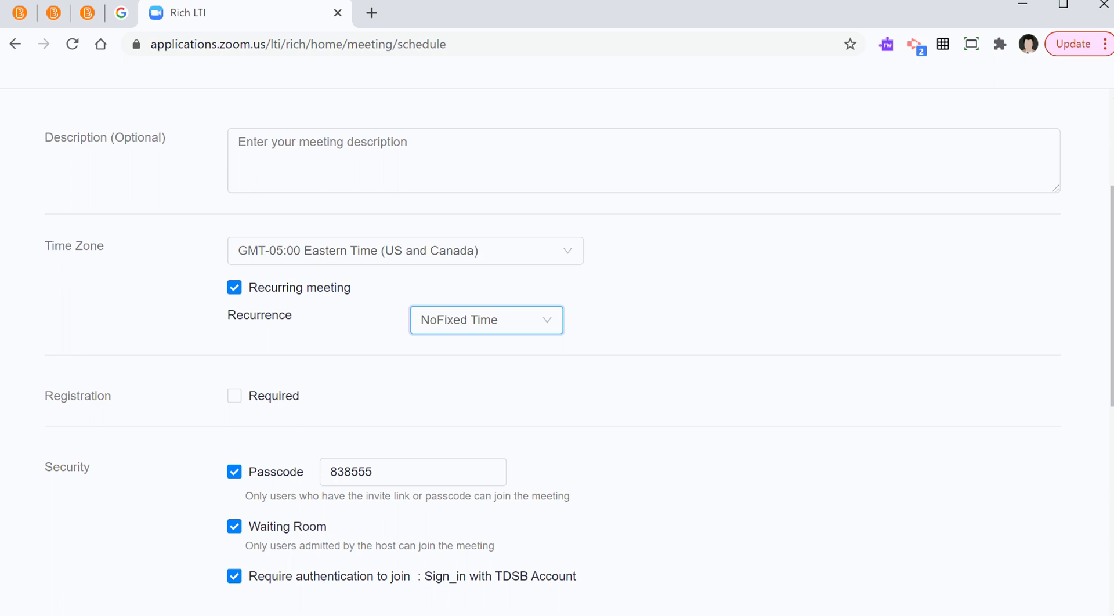
Turn host video off, set audio to Telephone and Computer Audio, and save the meeting.
scroll(579, 352, down, 5)
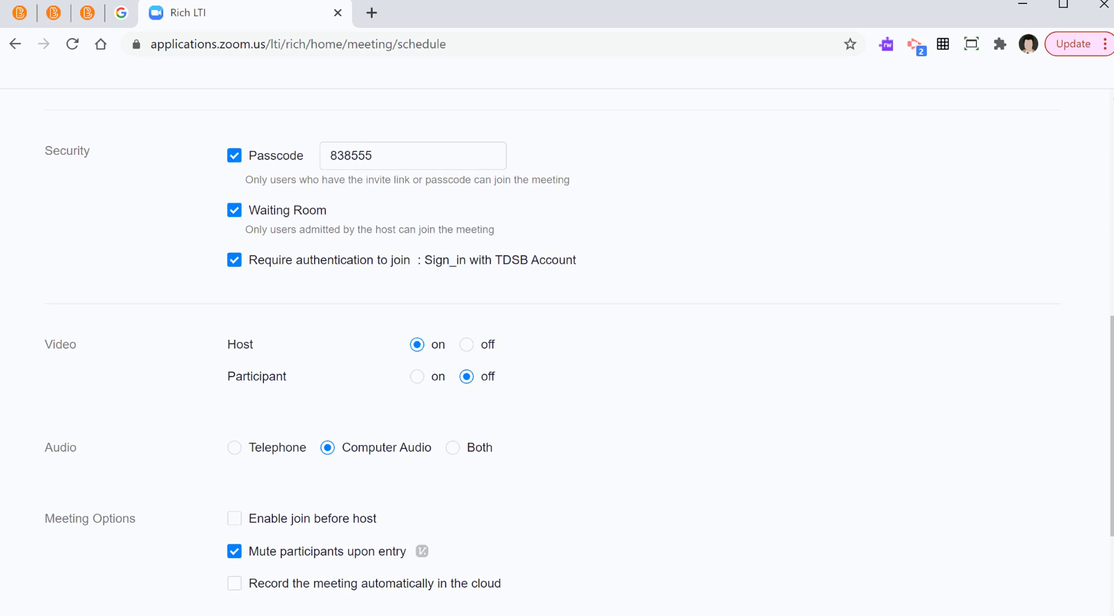
click(466, 344)
scroll(579, 352, down, 2)
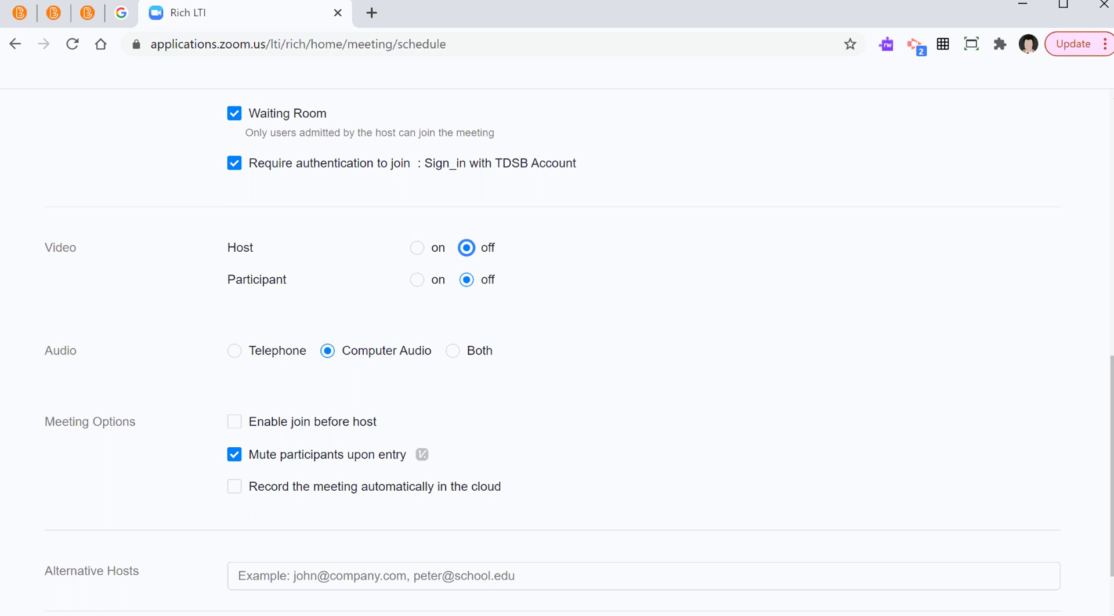
click(453, 351)
scroll(557, 349, down, 2)
click(265, 570)
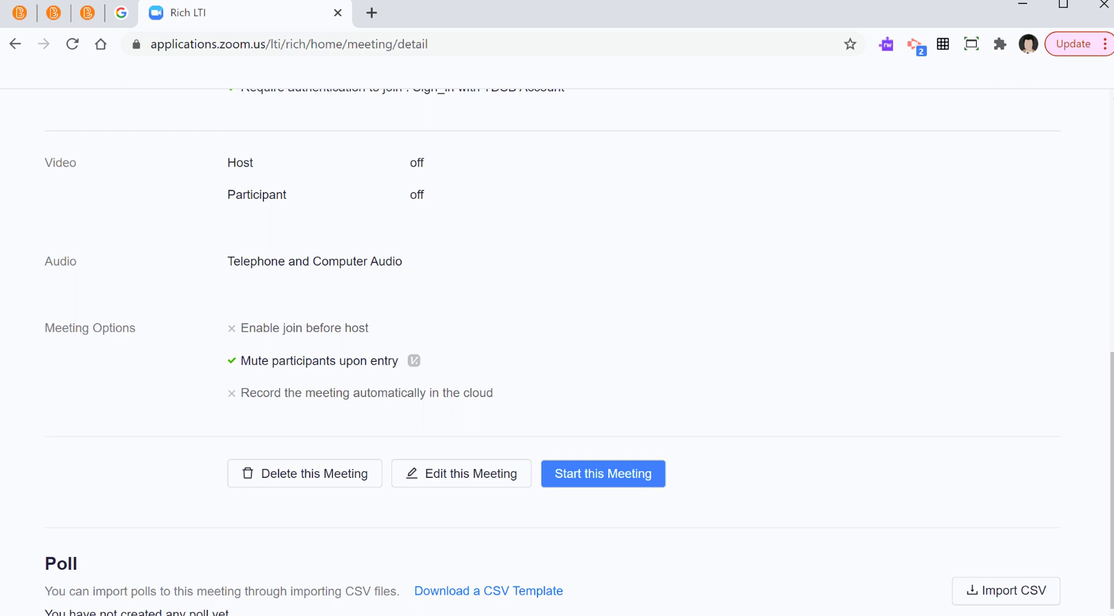
Copy the recurring meeting's Join URL from its Zoom details page.
scroll(553, 352, up, 5)
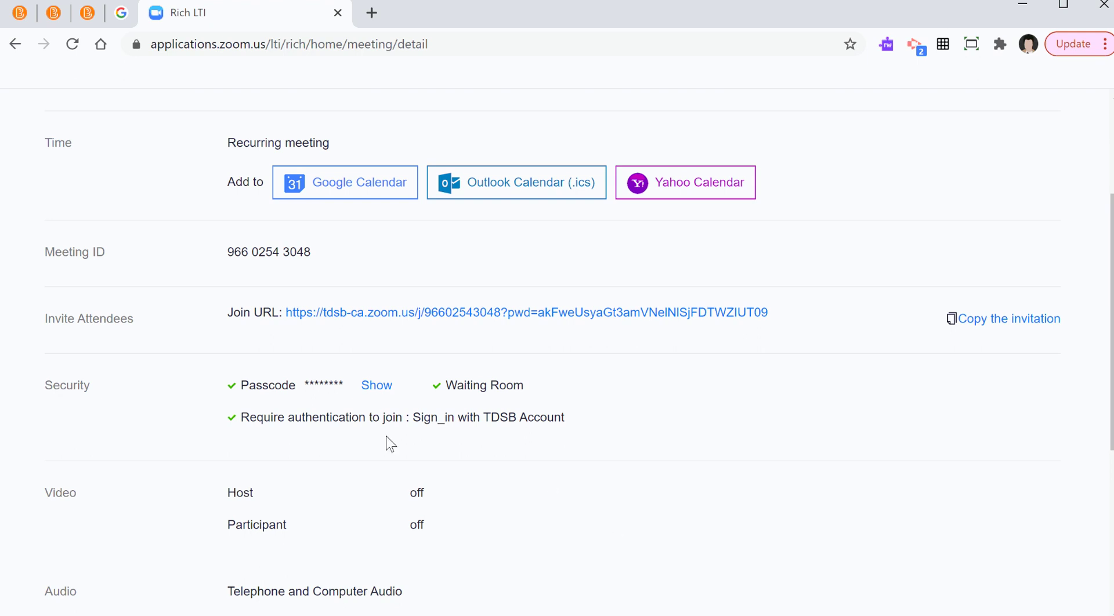
right_click(405, 321)
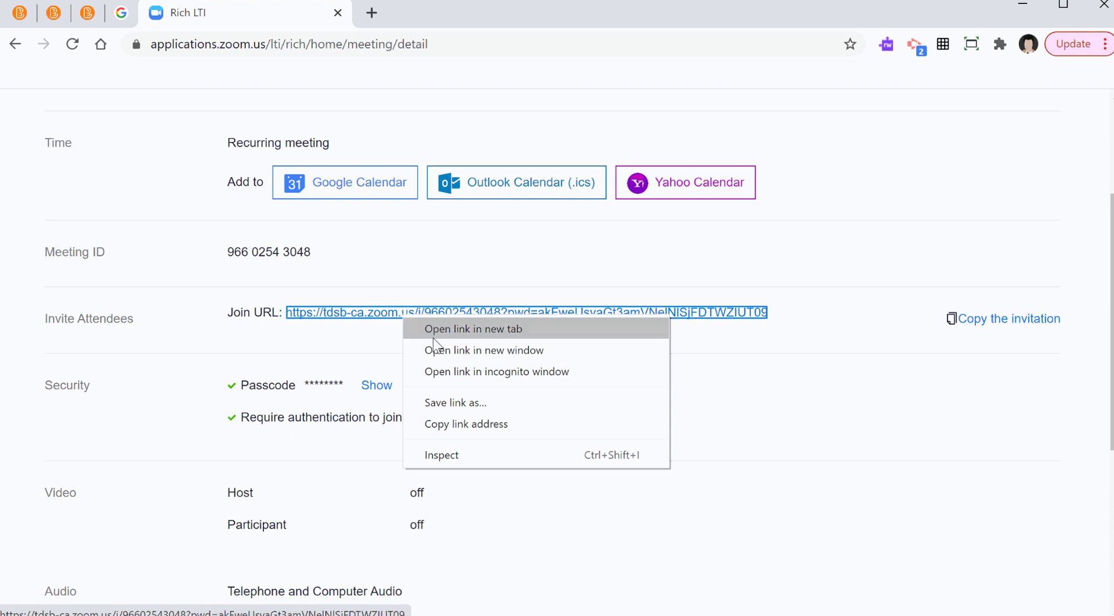
click(443, 426)
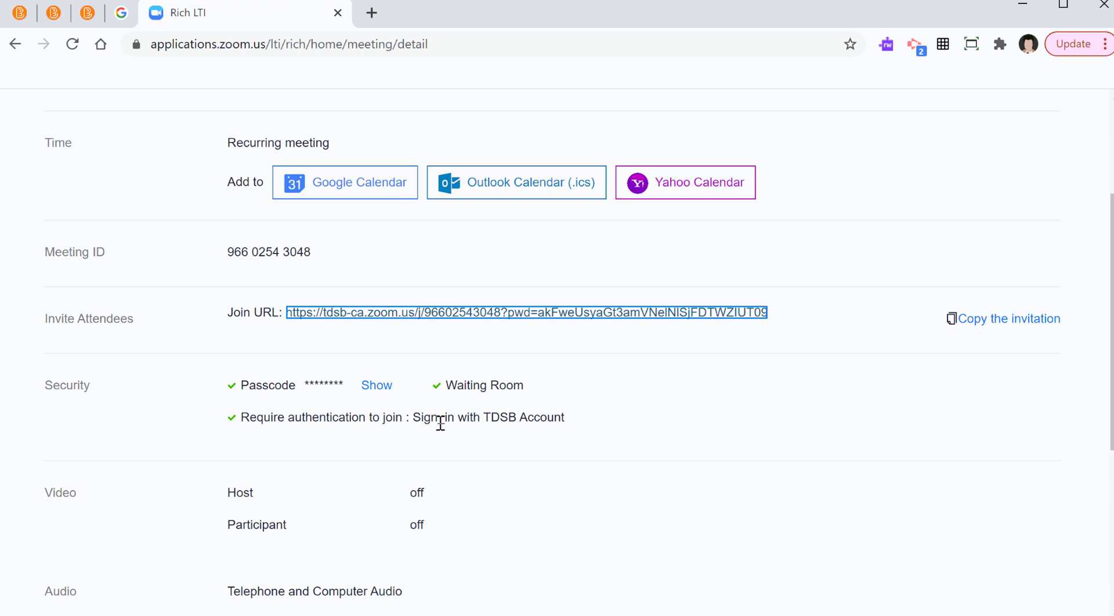
Return to the Brightspace course home and choose Edit this widget for Zoom Meeting Link.
click(87, 13)
scroll(553, 348, down, 4)
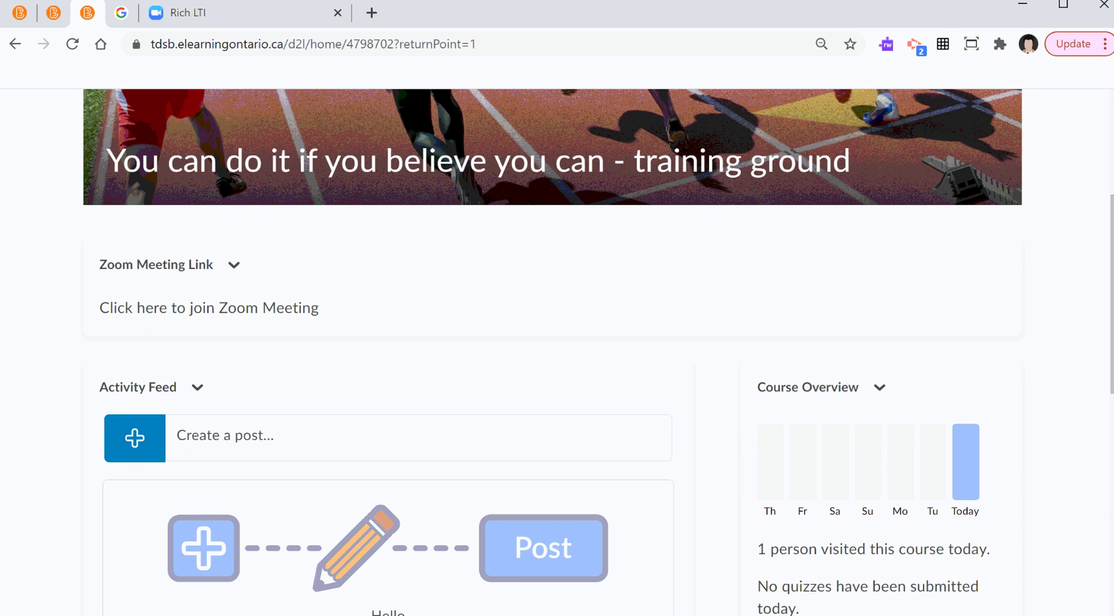
click(234, 265)
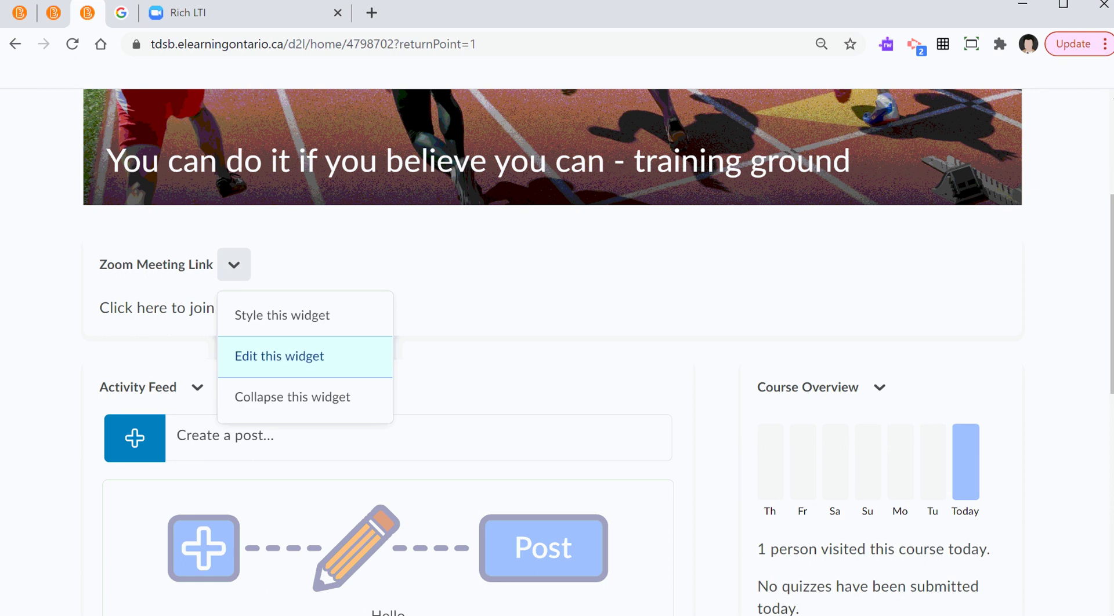
click(280, 357)
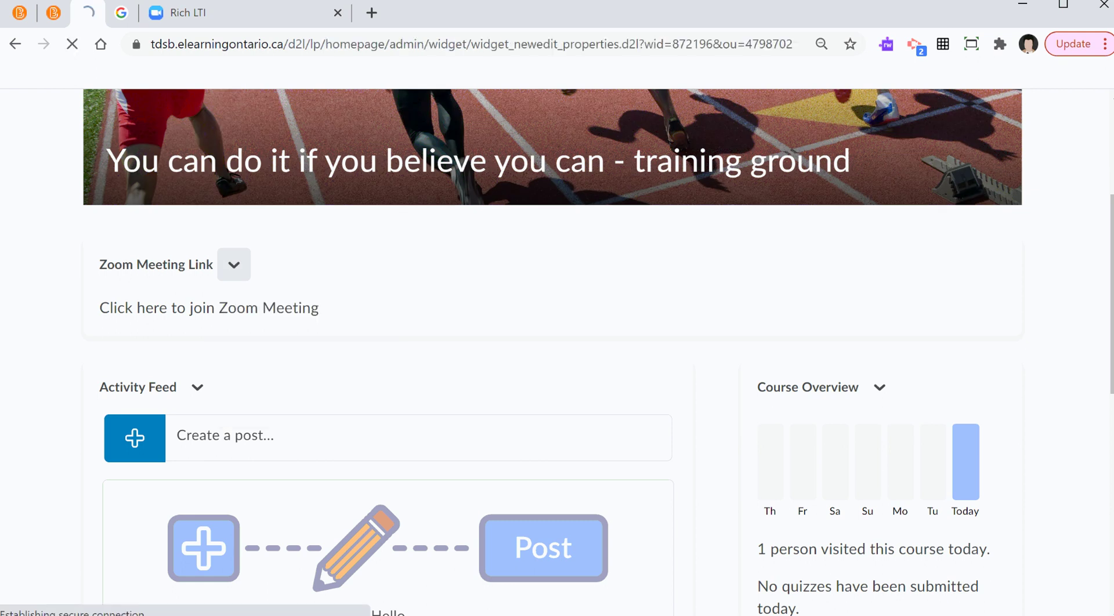
scroll(552, 348, down, 3)
scroll(552, 348, down, 2)
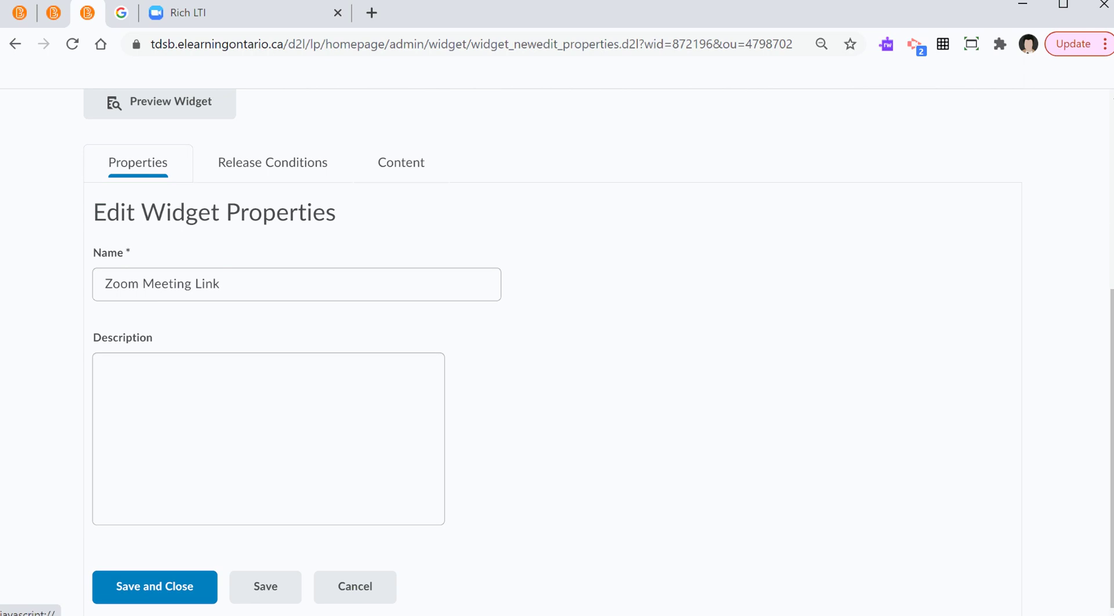
scroll(400, 266, up, 2)
On the Content tab, select the text 'Click here to join Zoom Meeting'.
click(401, 267)
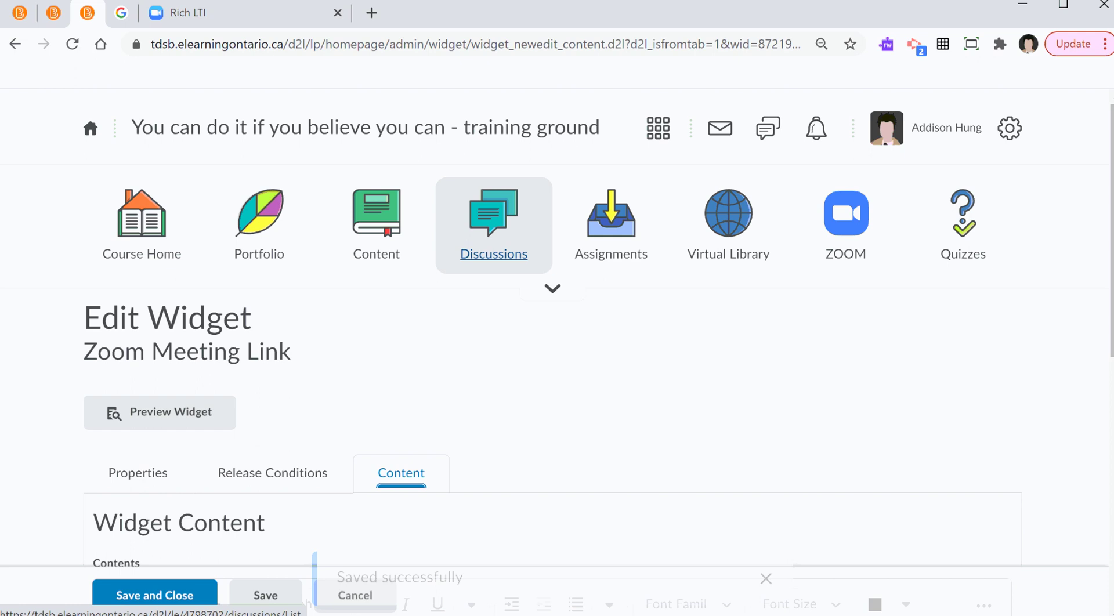
scroll(553, 349, down, 4)
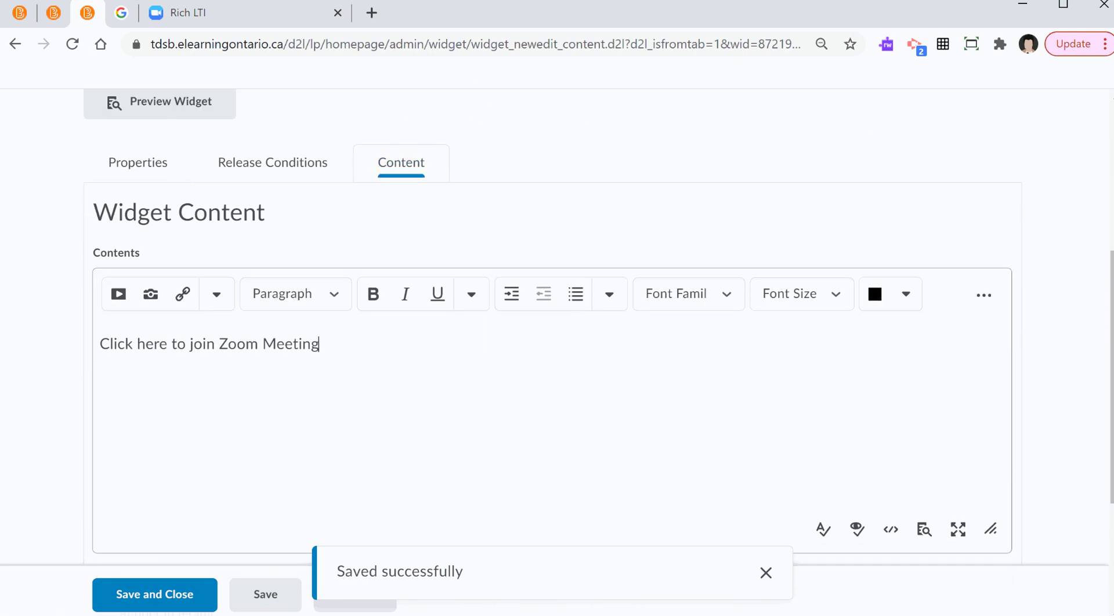
key(shift+Left)
key(ctrl+shift+Left)
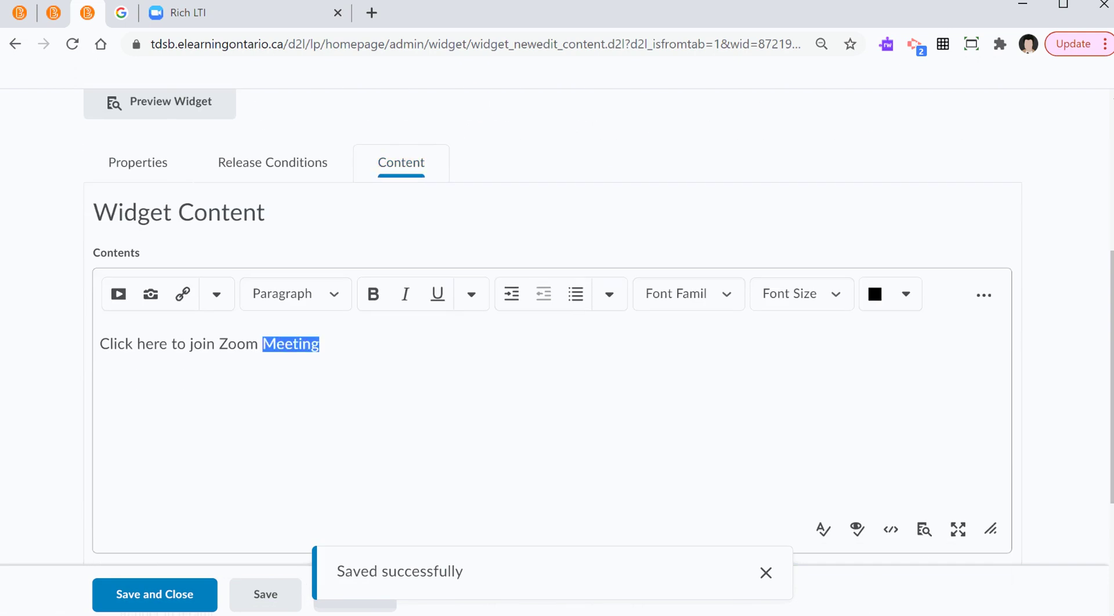
key(ctrl+shift+Left)
key(ctrl+shift+Left)
key(ctrl+shift+Left)
key(ctrl+shift+Left)
key(ctrl+shift+Left)
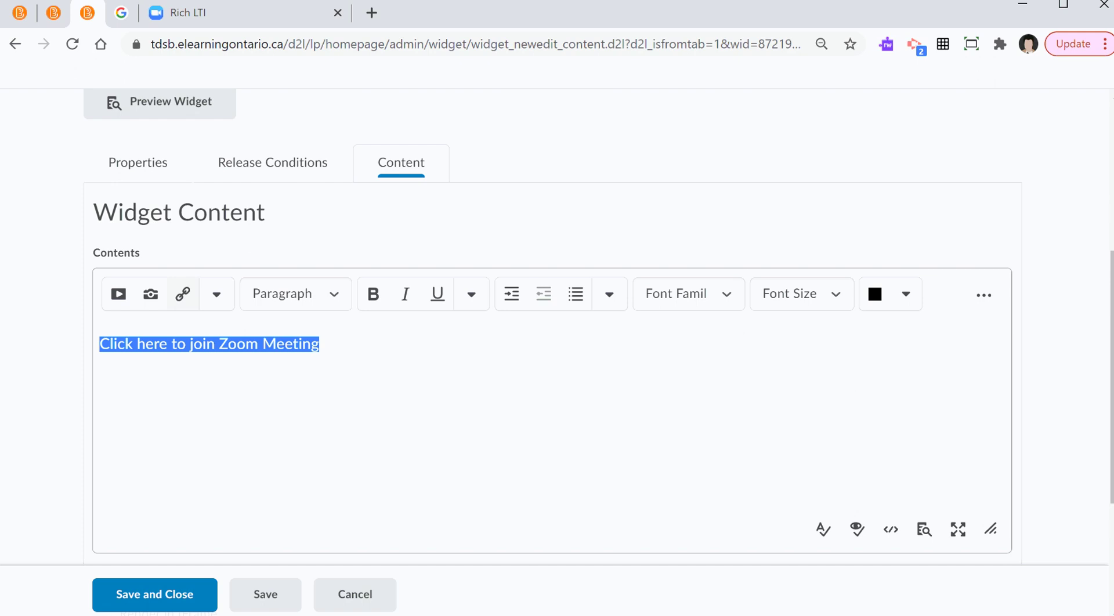
Insert a URL quicklink on the selected text using the pasted Zoom join URL.
click(182, 293)
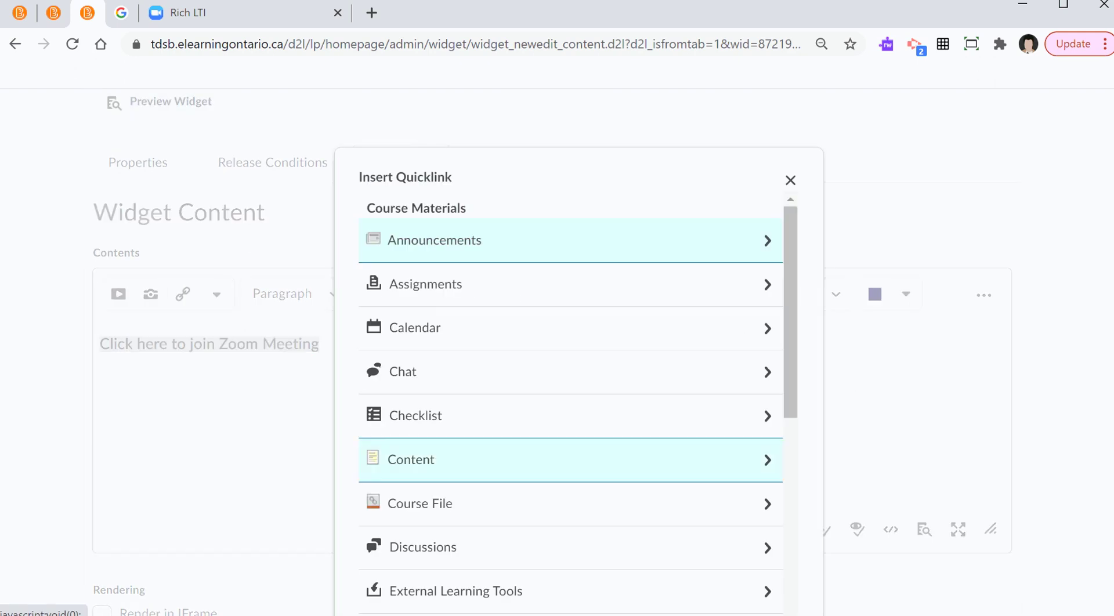
scroll(571, 406, down, 5)
scroll(571, 433, down, 4)
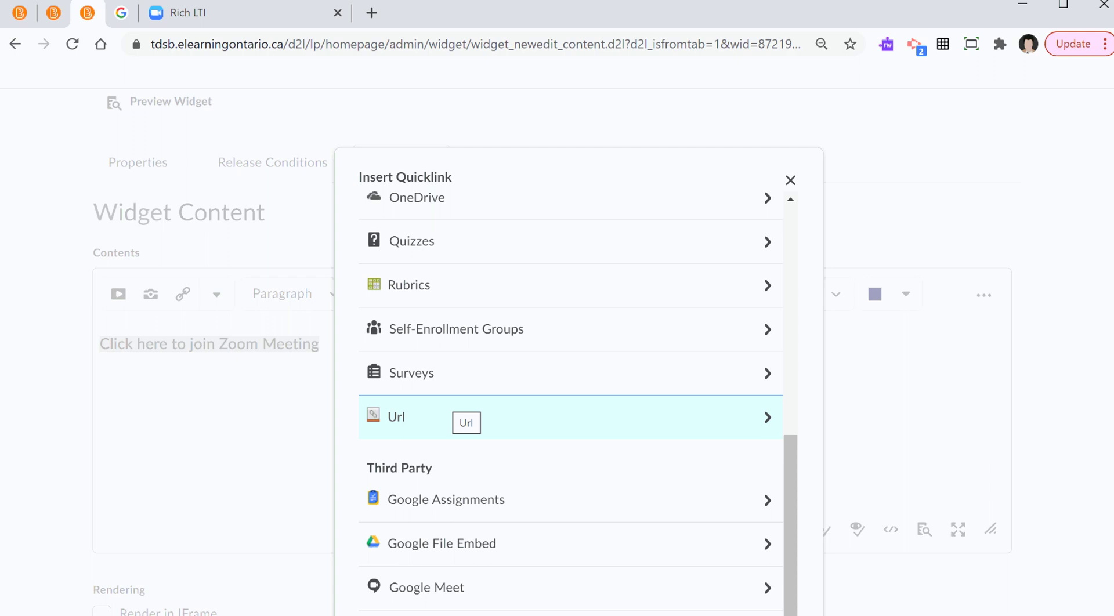
click(459, 417)
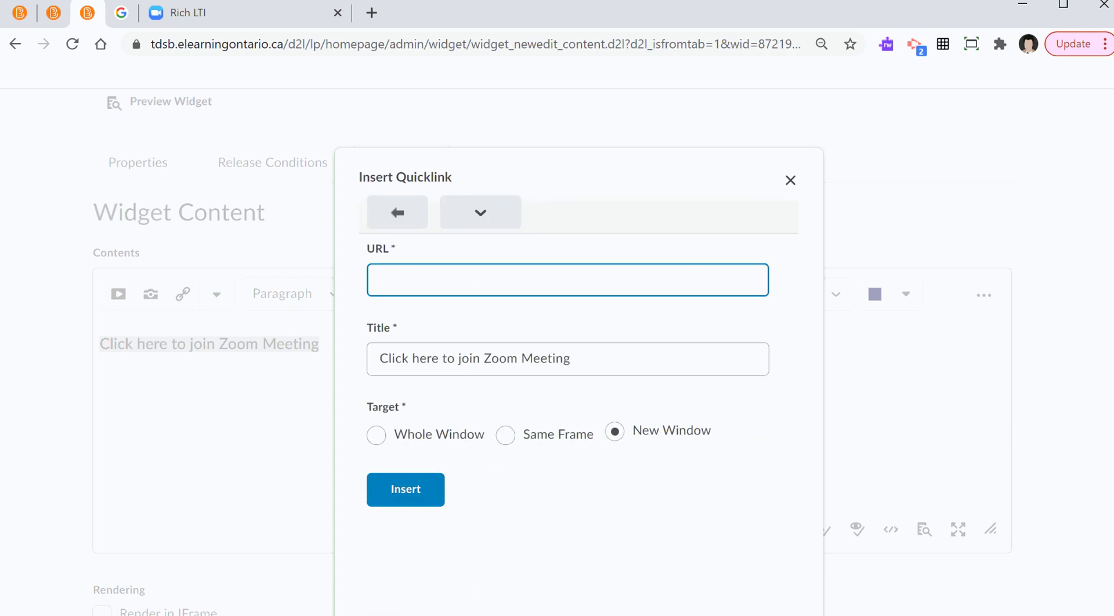
key(ctrl+v)
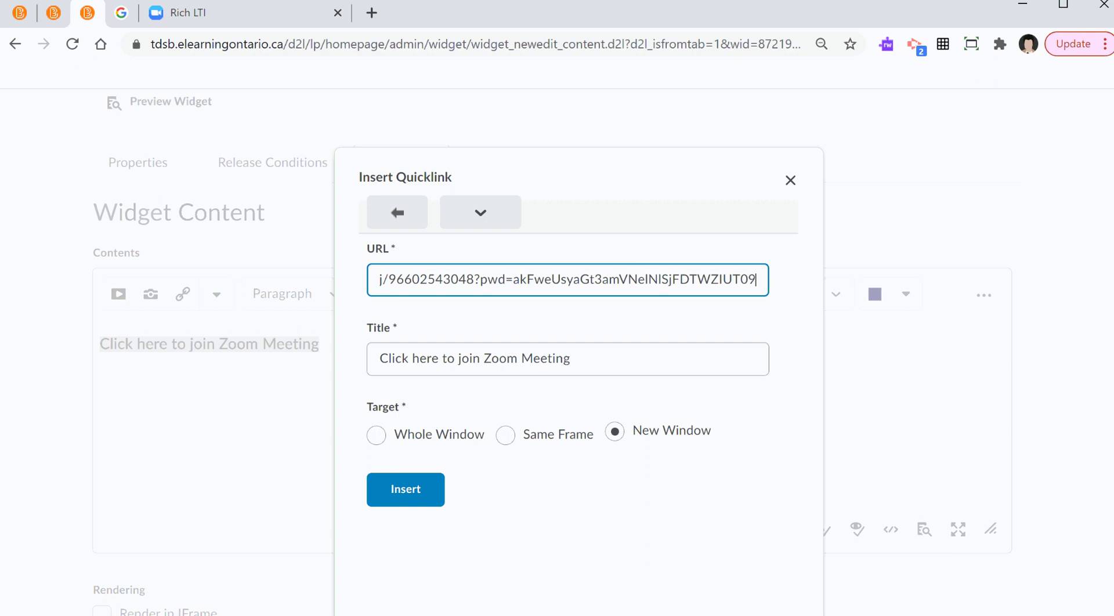
click(406, 489)
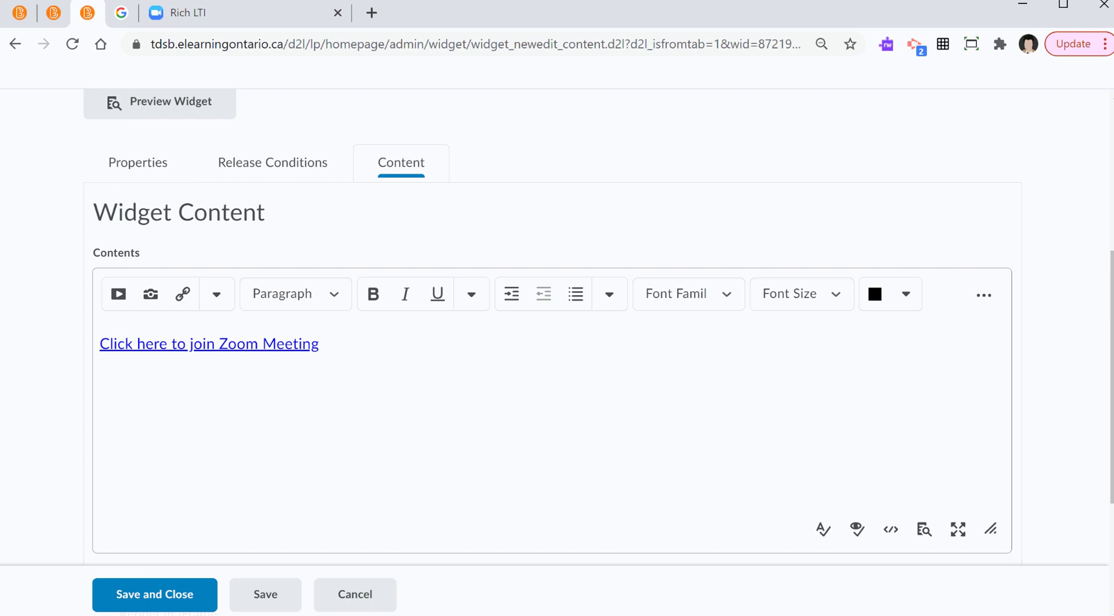
Save and close the widget, then check the join link on Course Home.
click(154, 595)
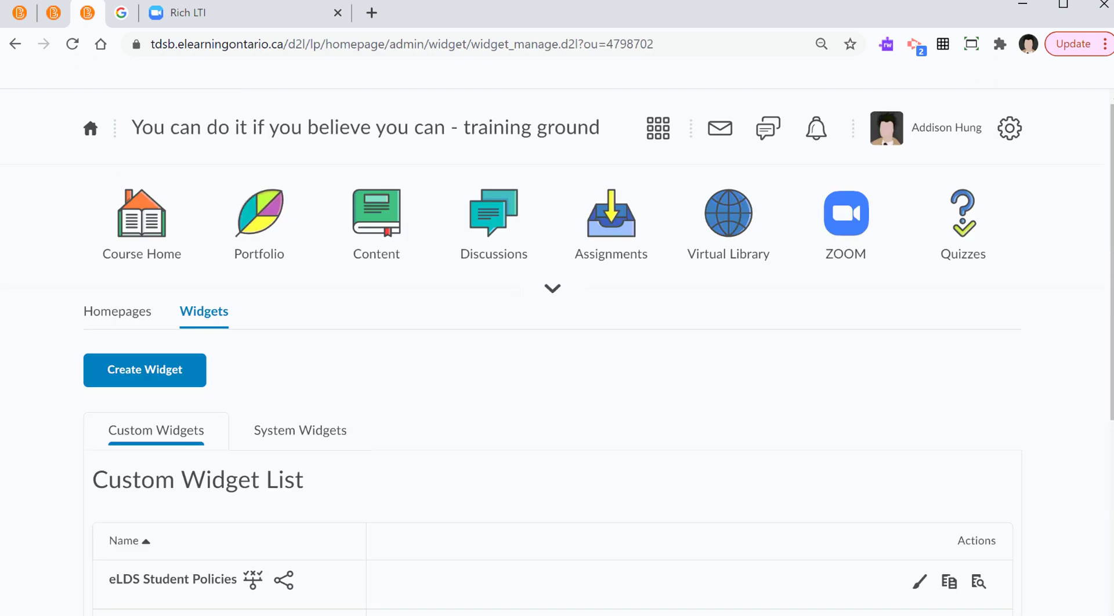
click(141, 215)
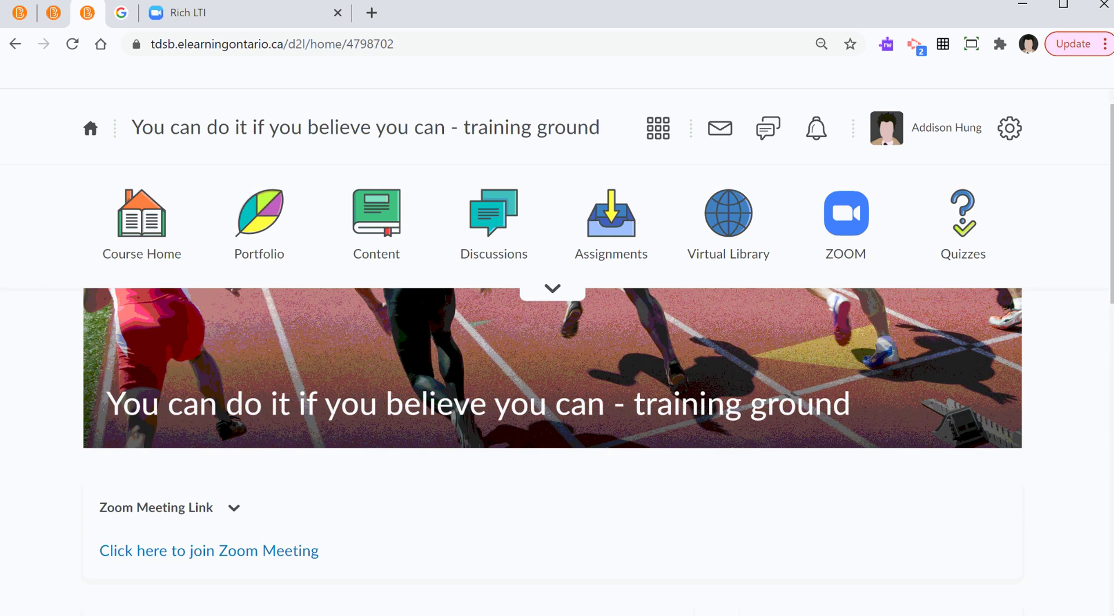
scroll(558, 348, down, 3)
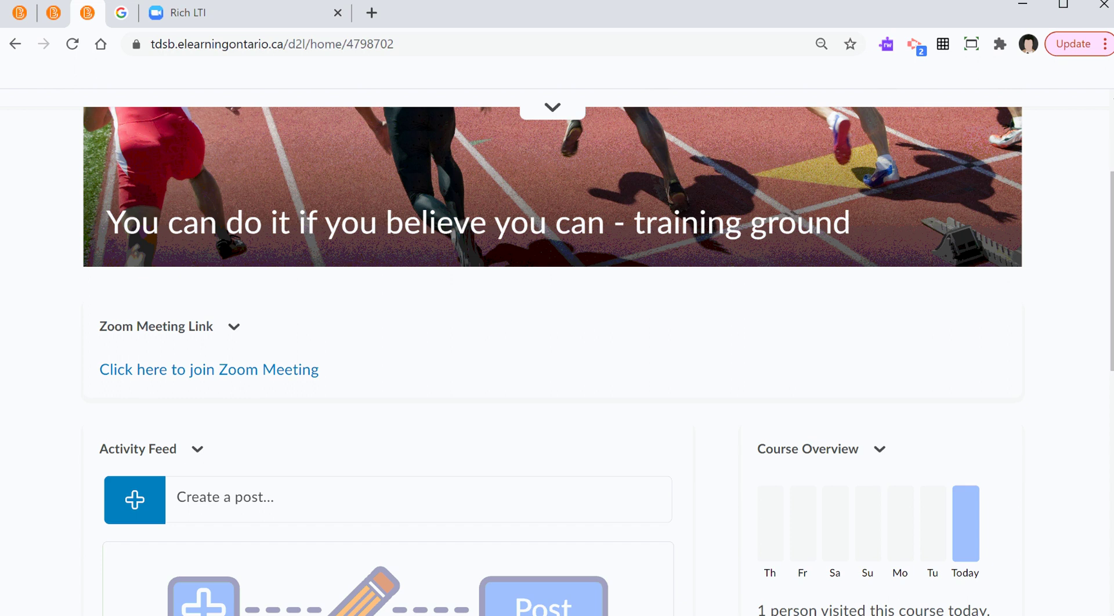
scroll(557, 348, up, 3)
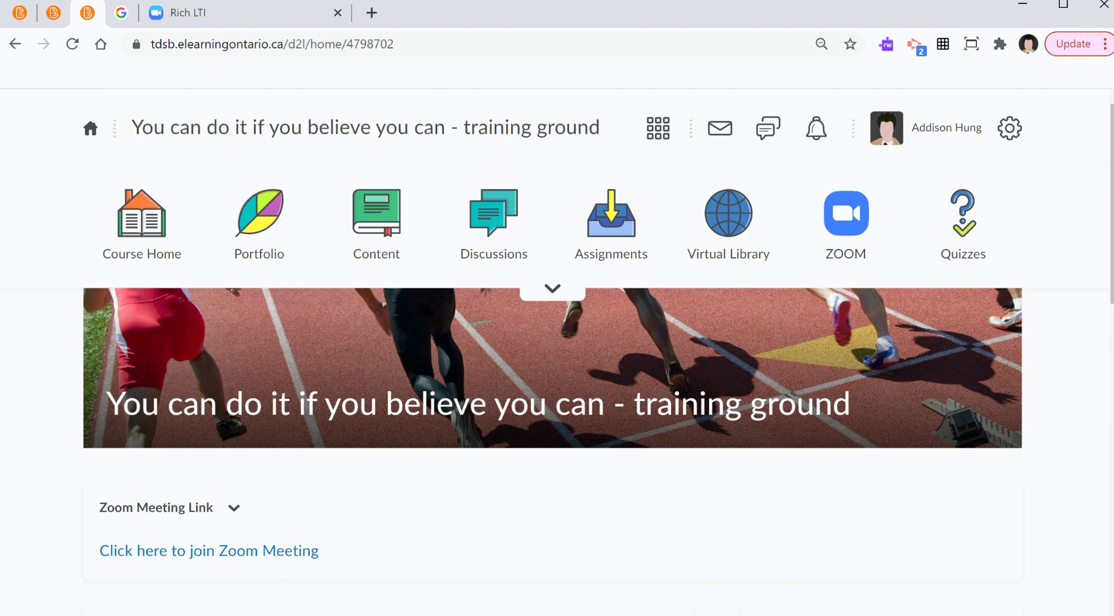
scroll(553, 348, down, 4)
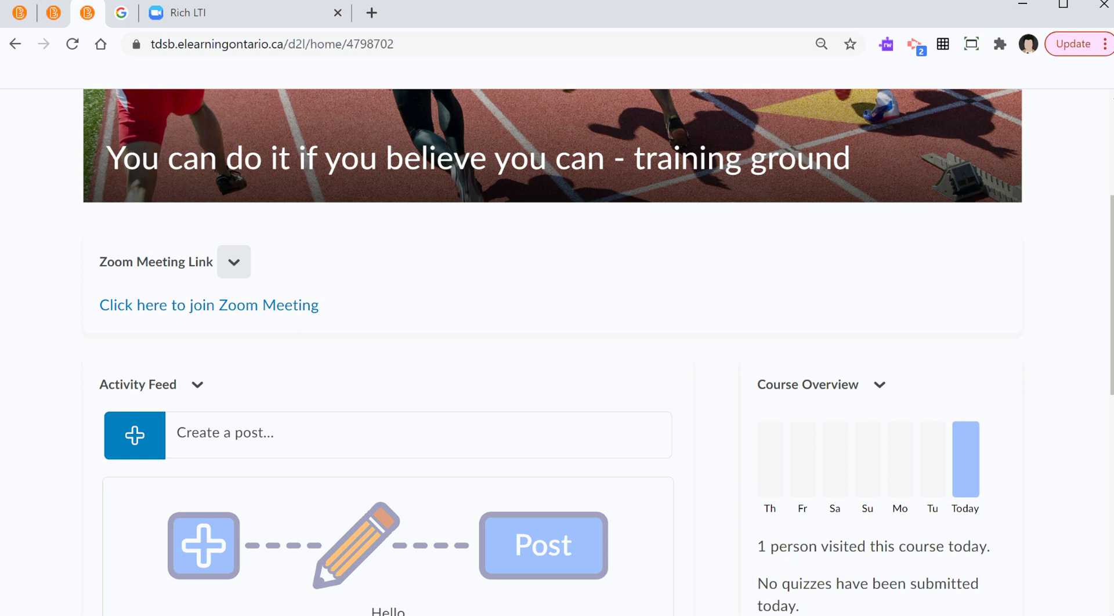
Rename the Zoom Meeting Link widget to 'Welcome to Day School Quad 3!'.
click(234, 262)
click(290, 313)
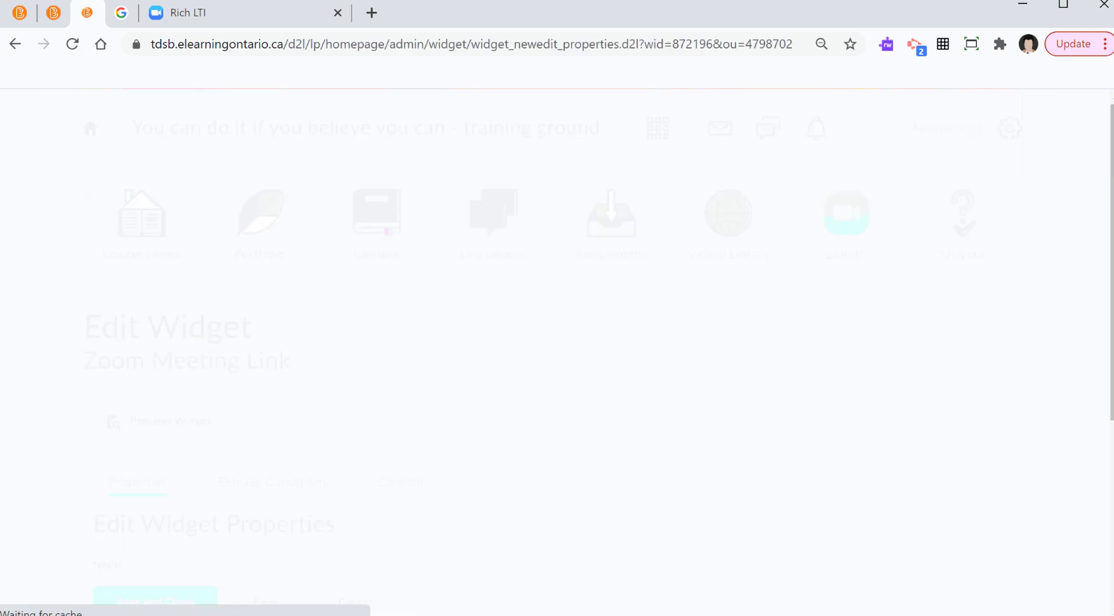
scroll(553, 348, down, 5)
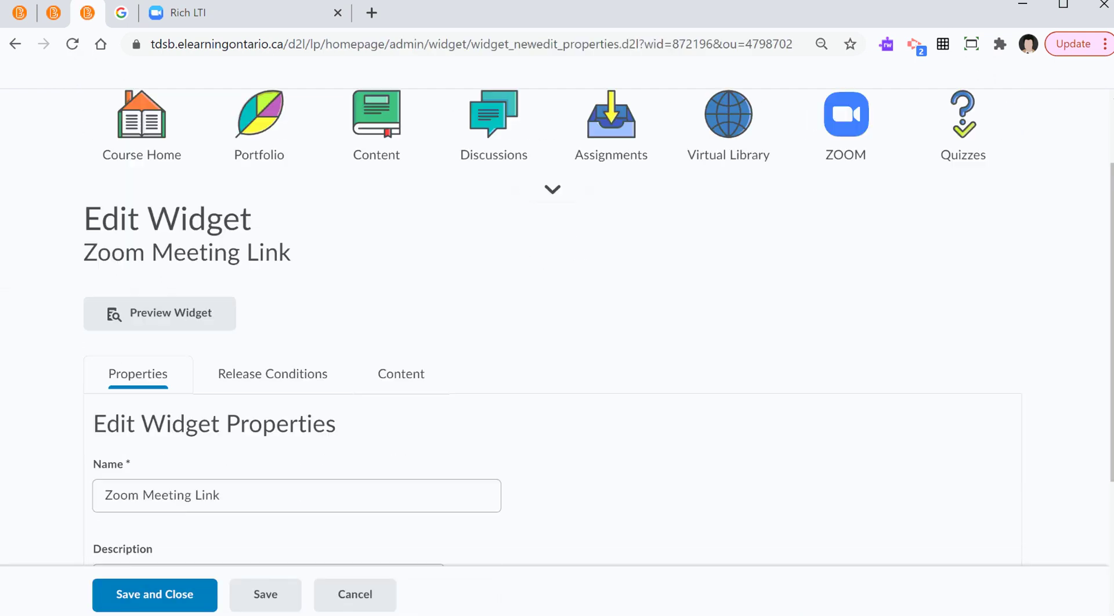
click(220, 299)
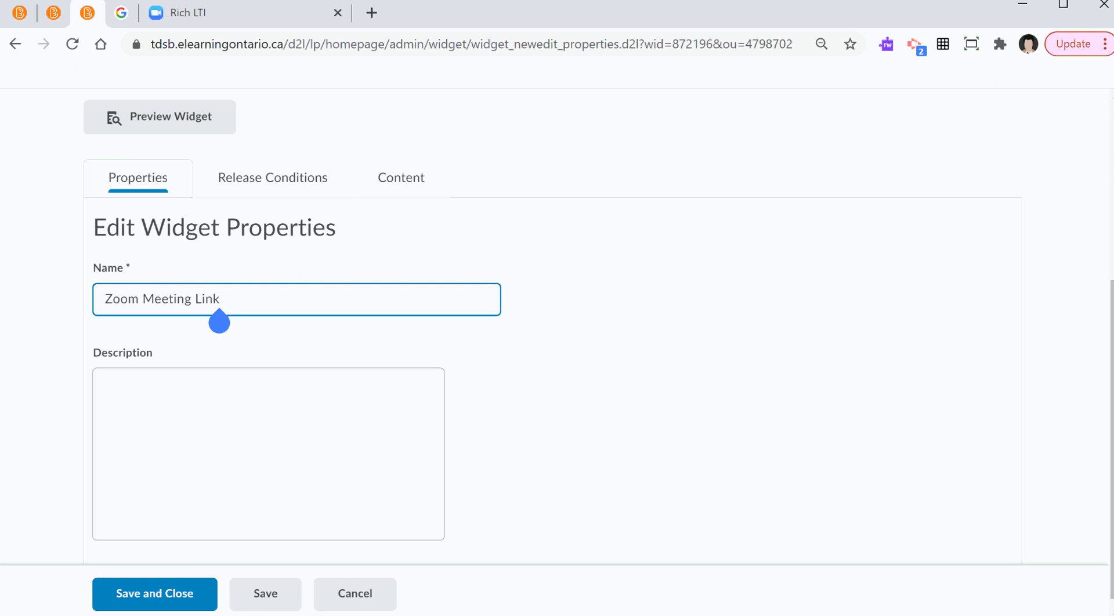
key(BackSpace)
key(BackSpace)
key(BackSpace)
key(BackSpace)
key(BackSpace)
key(BackSpace)
key(BackSpace)
key(BackSpace)
key(BackSpace)
key(BackSpace)
key(BackSpace)
key(BackSpace)
key(BackSpace)
key(BackSpace)
key(BackSpace)
key(BackSpace)
key(BackSpace)
text(Wel)
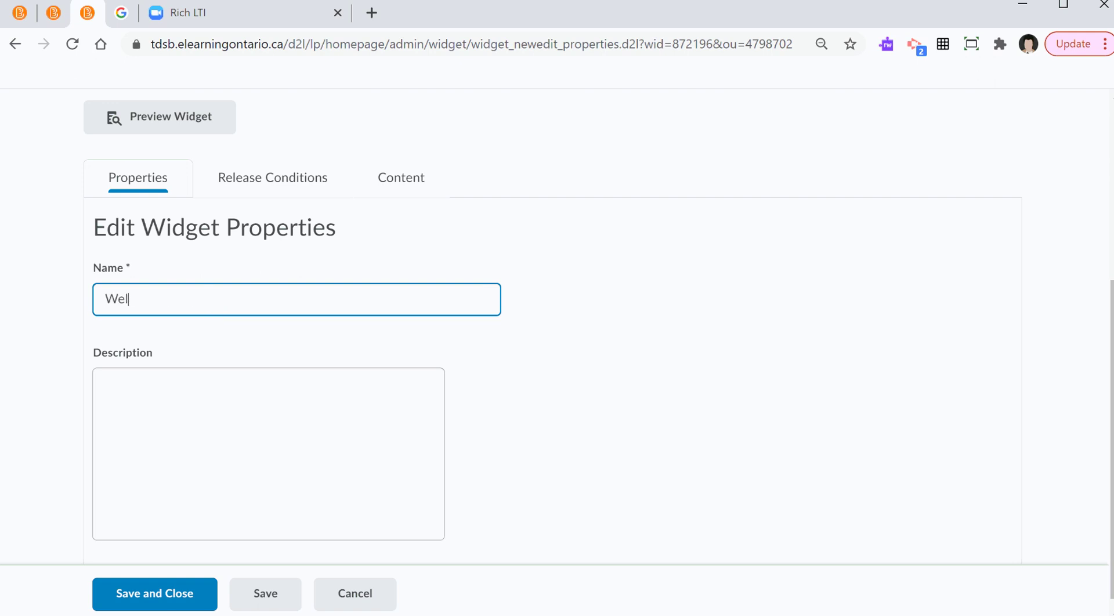
text(com e to Day Schoo)
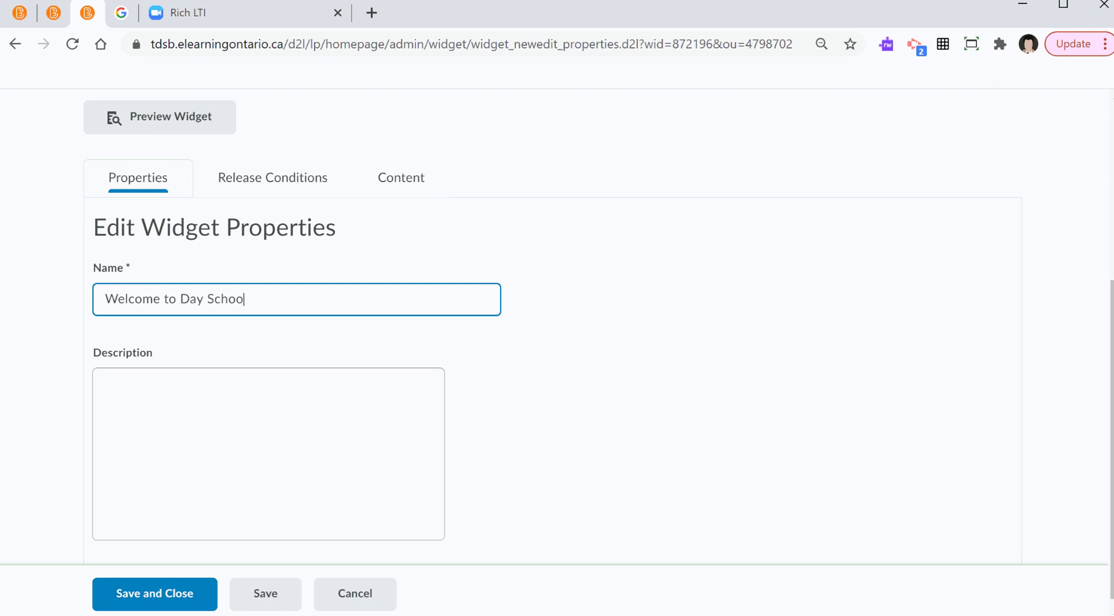
text(l Quad 3!)
key(Return)
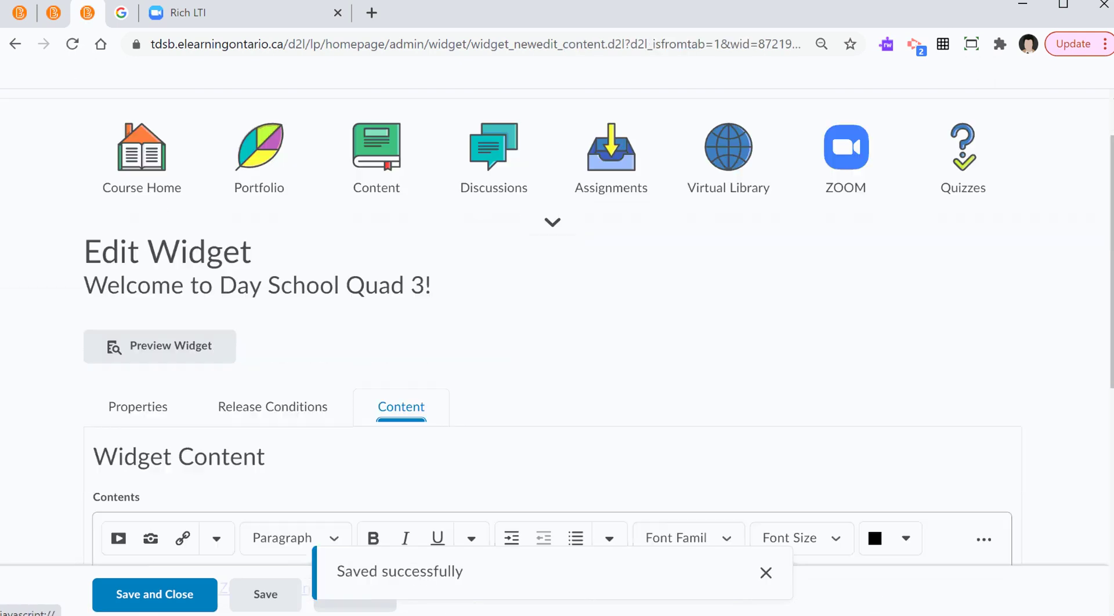
Select the widget's link text, then deselect it with the Right arrow key.
scroll(551, 349, down, 4)
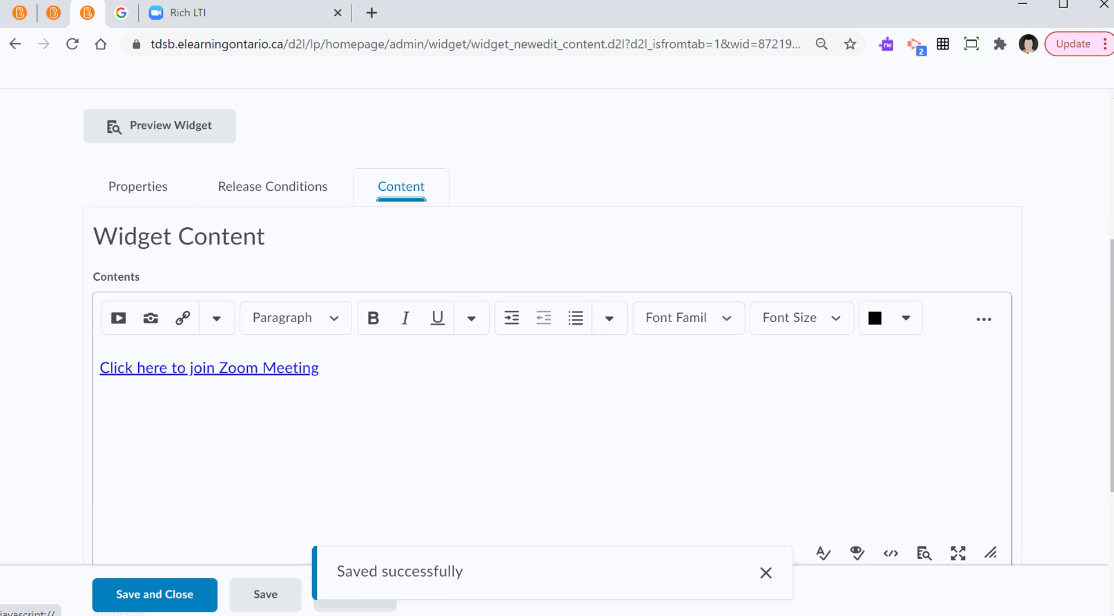
key(ctrl+a)
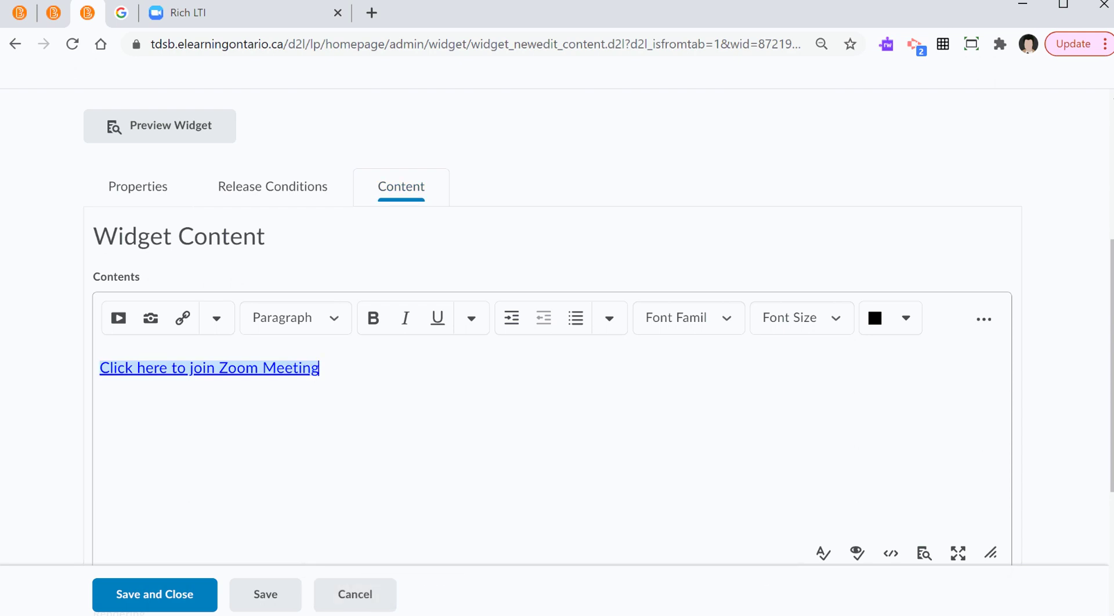
key(Right)
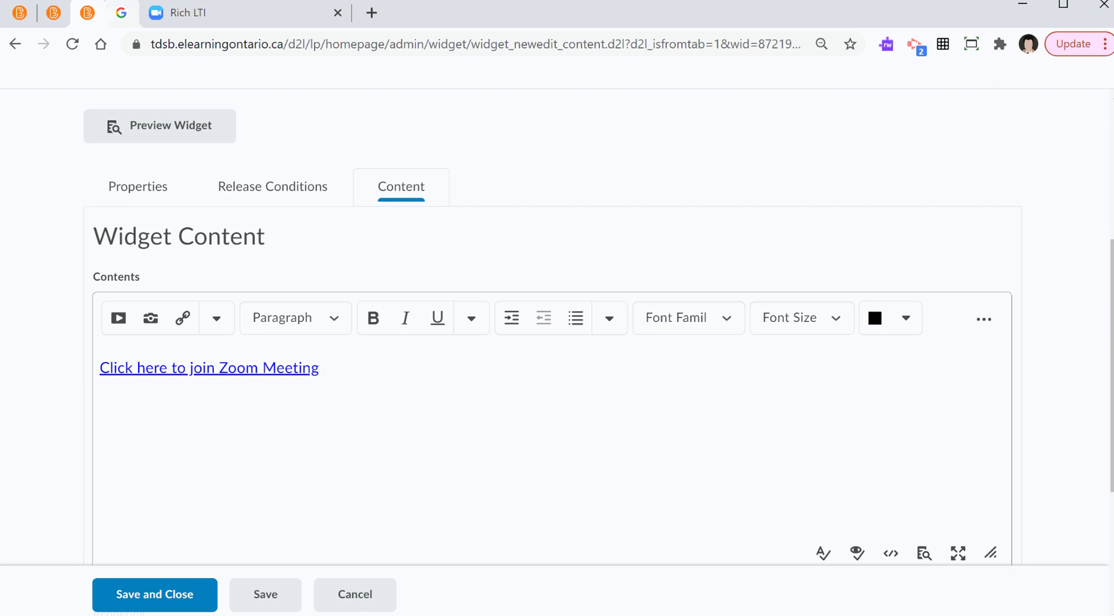
Search Google for 'zoom icon png' and copy the first Zoom logo image.
click(121, 12)
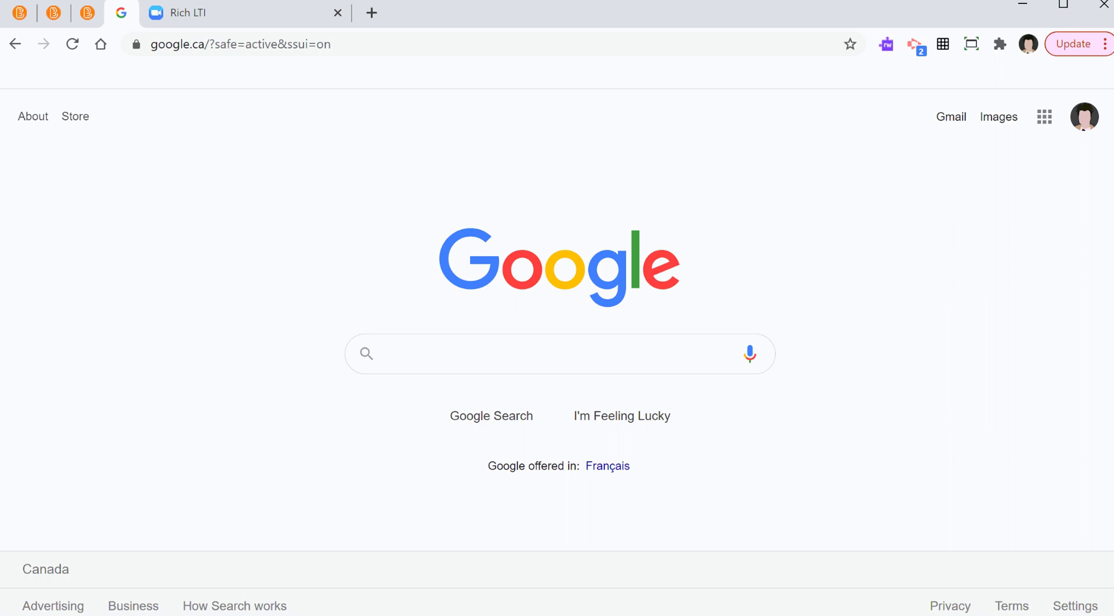
text(zoom icon )
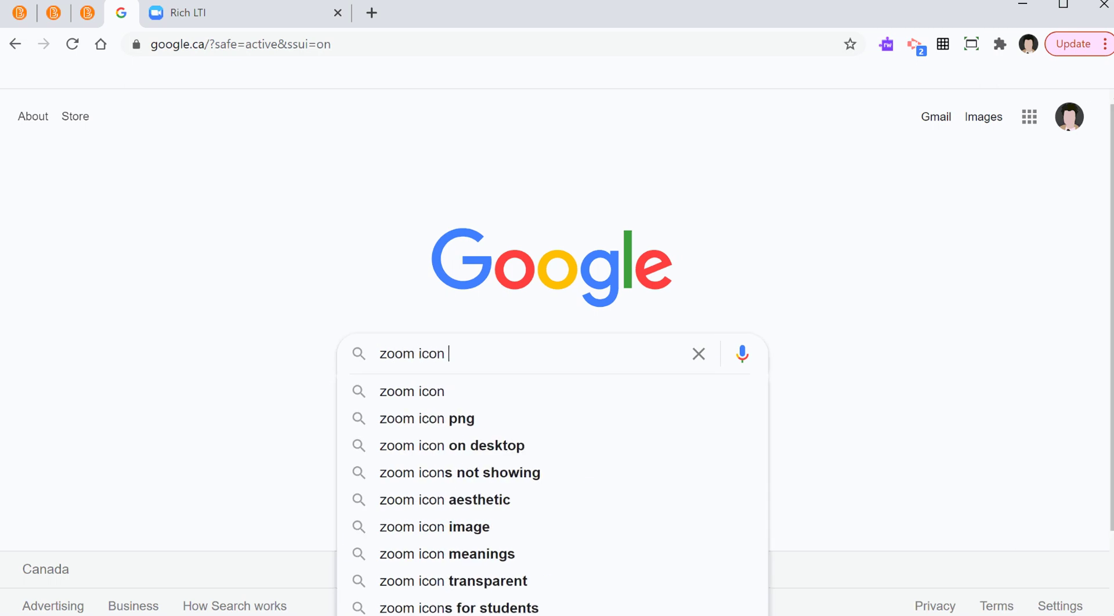
text(png)
key(Return)
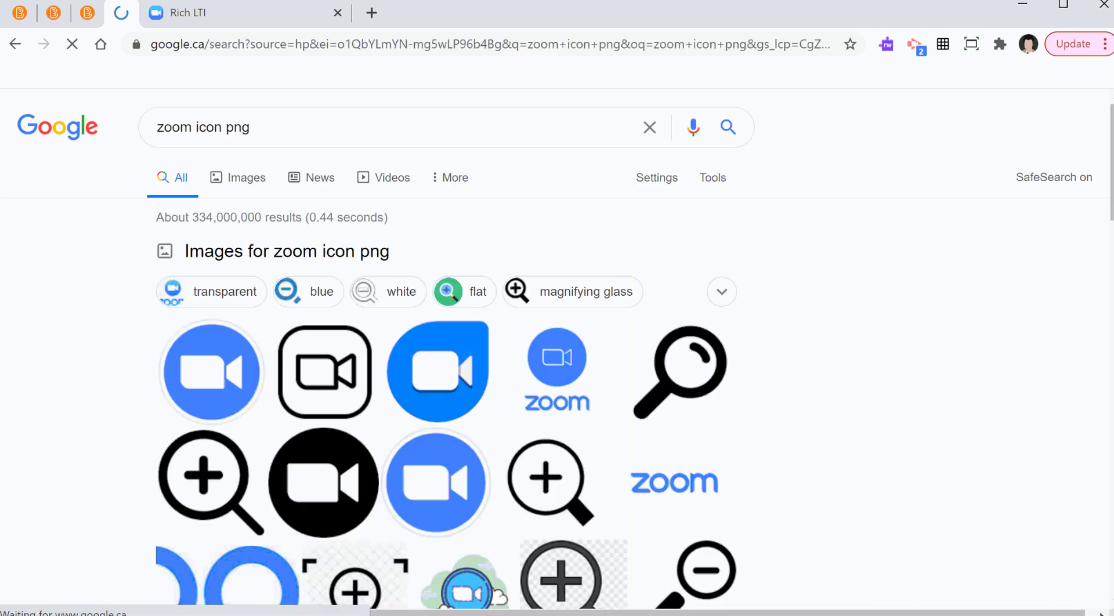
click(212, 371)
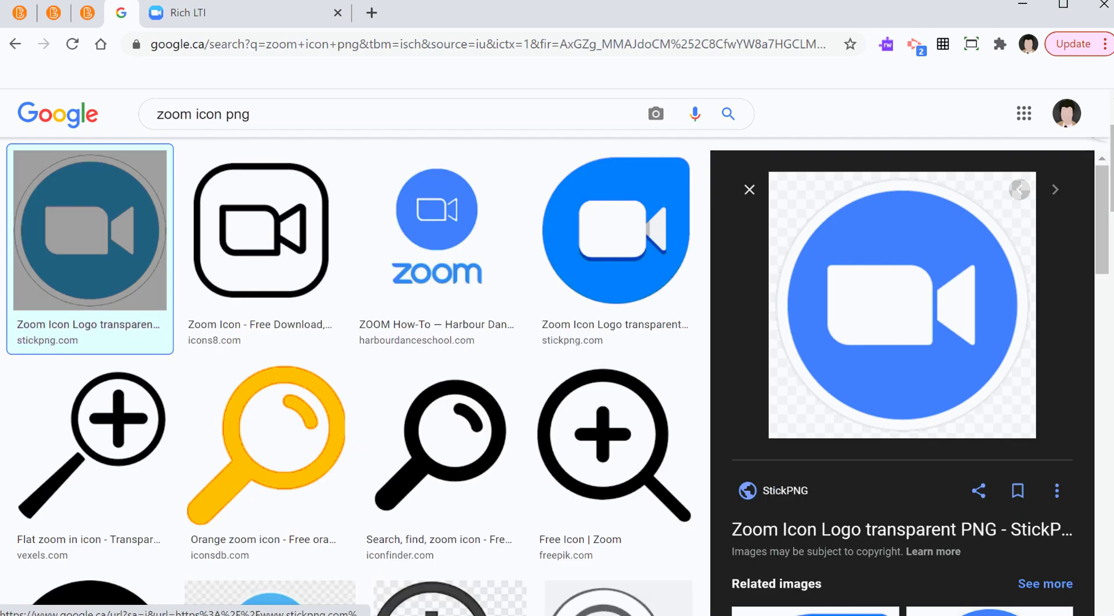
right_click(849, 269)
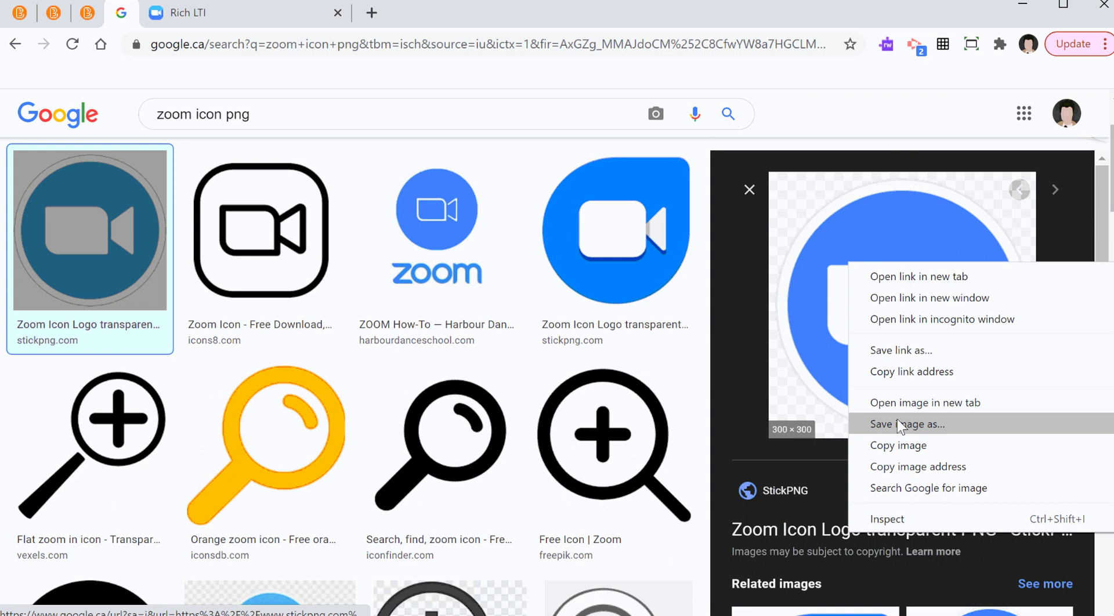
click(908, 448)
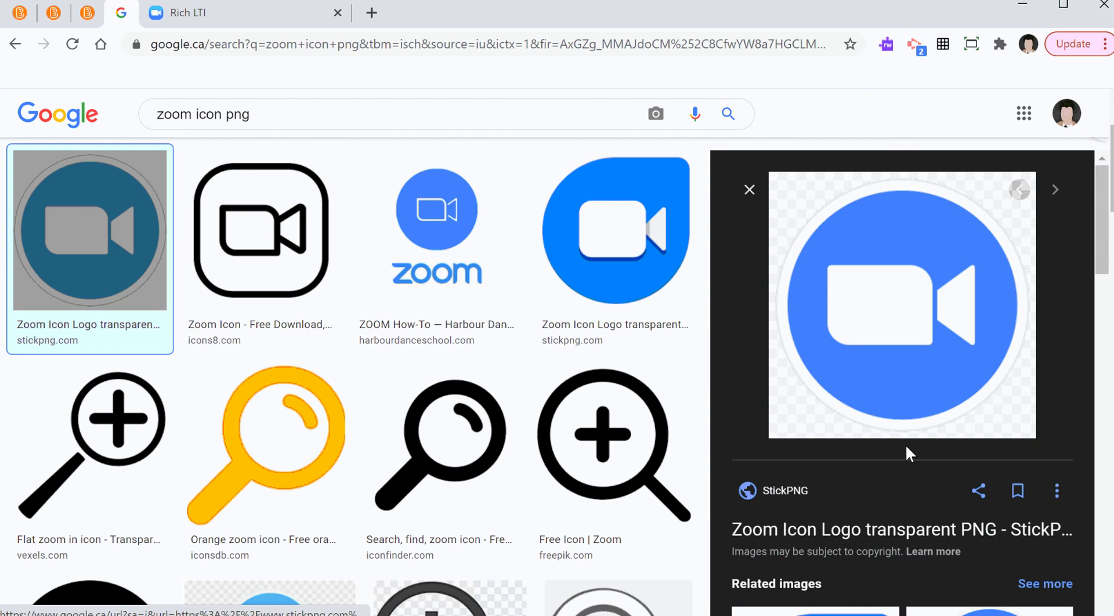
Paste the Zoom logo after the join link and resize it to about 34 × 34.
key(ctrl+shift+Tab)
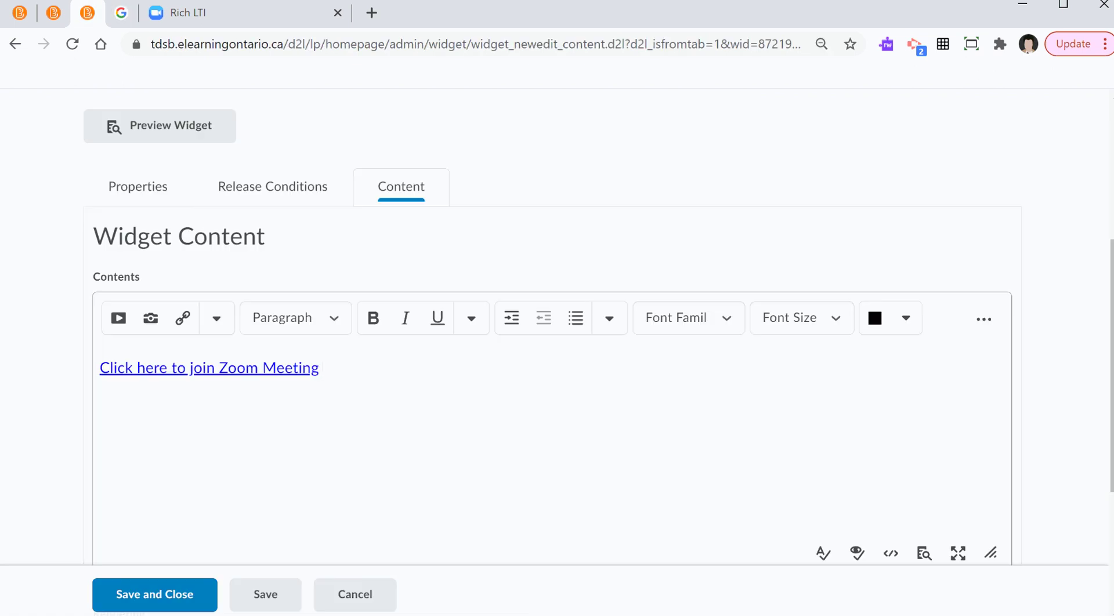
key(ctrl+v)
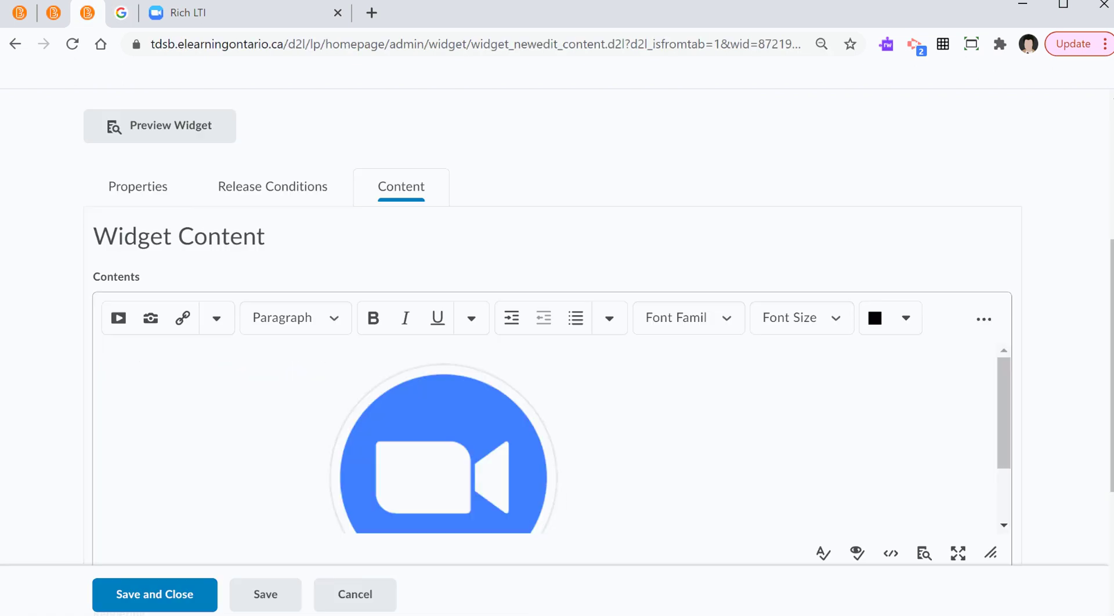
click(443, 447)
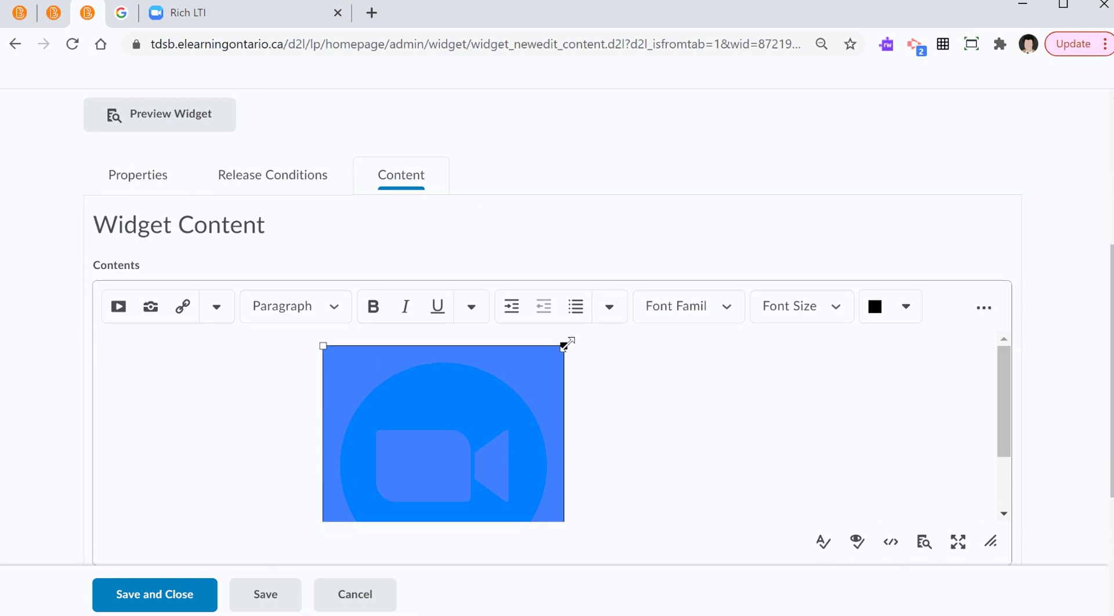
drag(563, 346, 392, 514)
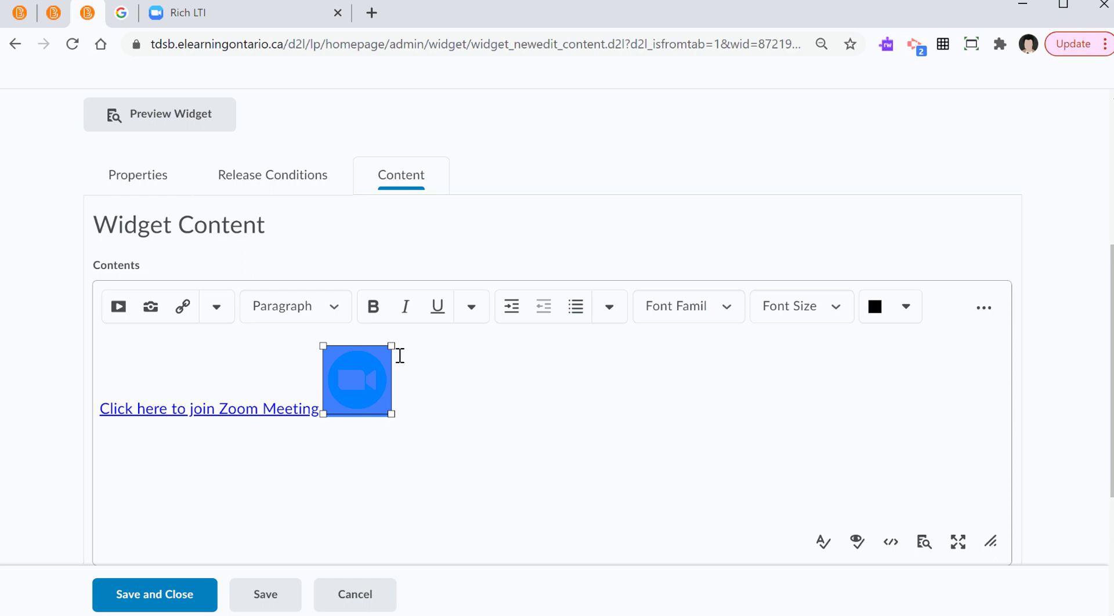
drag(391, 346, 360, 402)
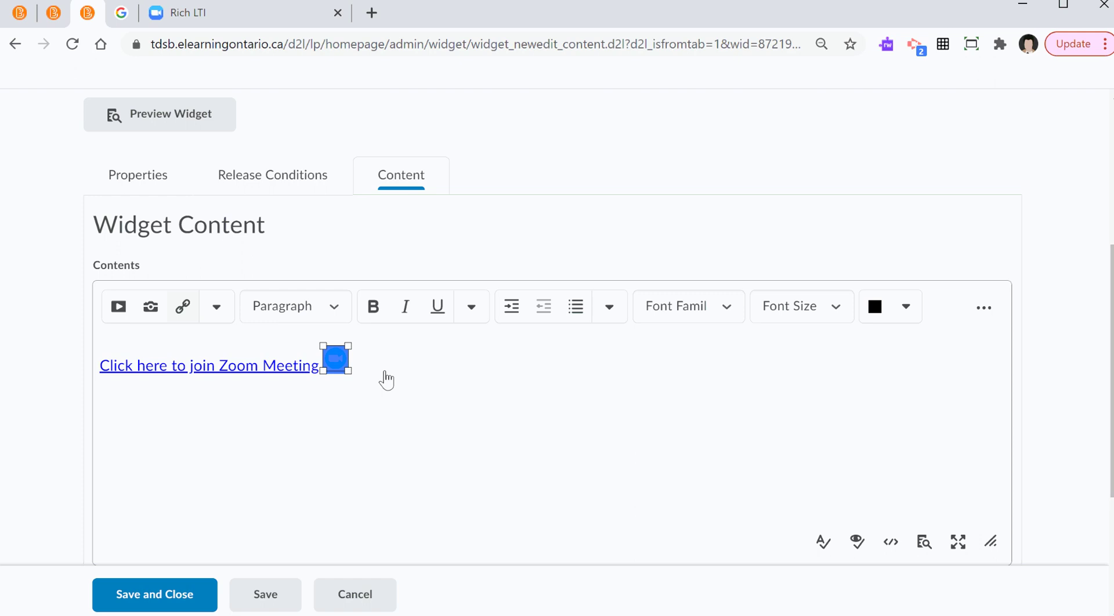
Link the Zoom icon to the meeting's Join URL copied again from the Zoom tab.
click(183, 306)
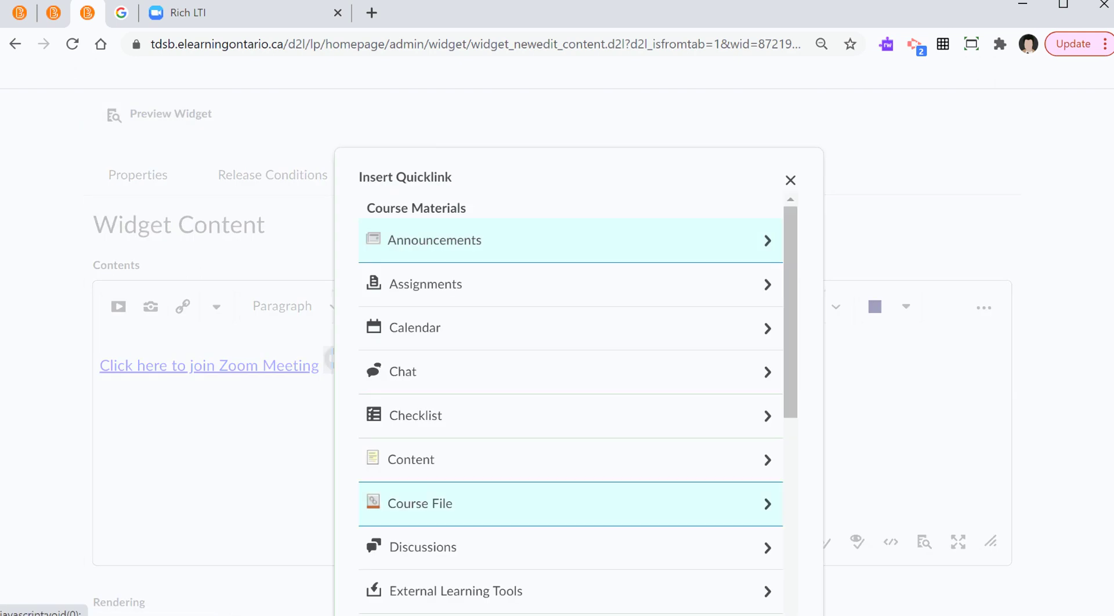
scroll(385, 366, down, 10)
click(385, 381)
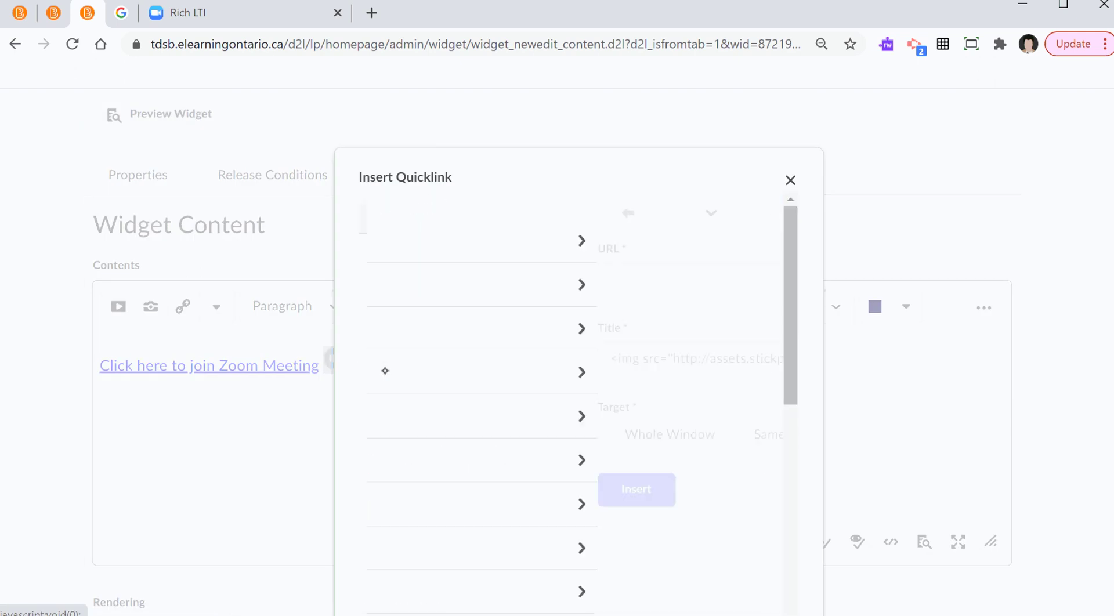
key(ctrl+9)
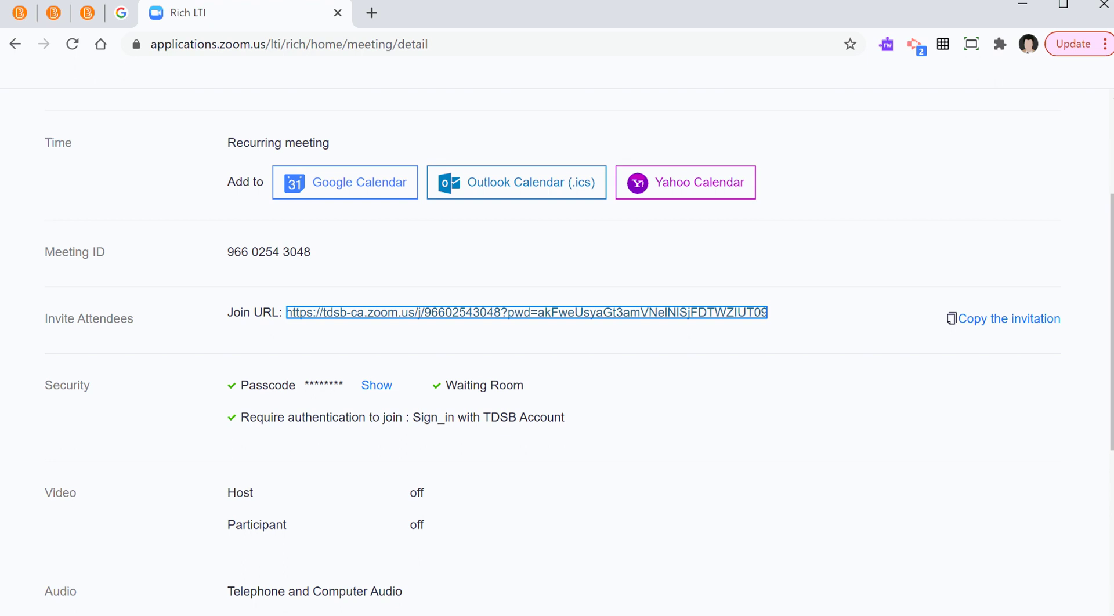
right_click(405, 319)
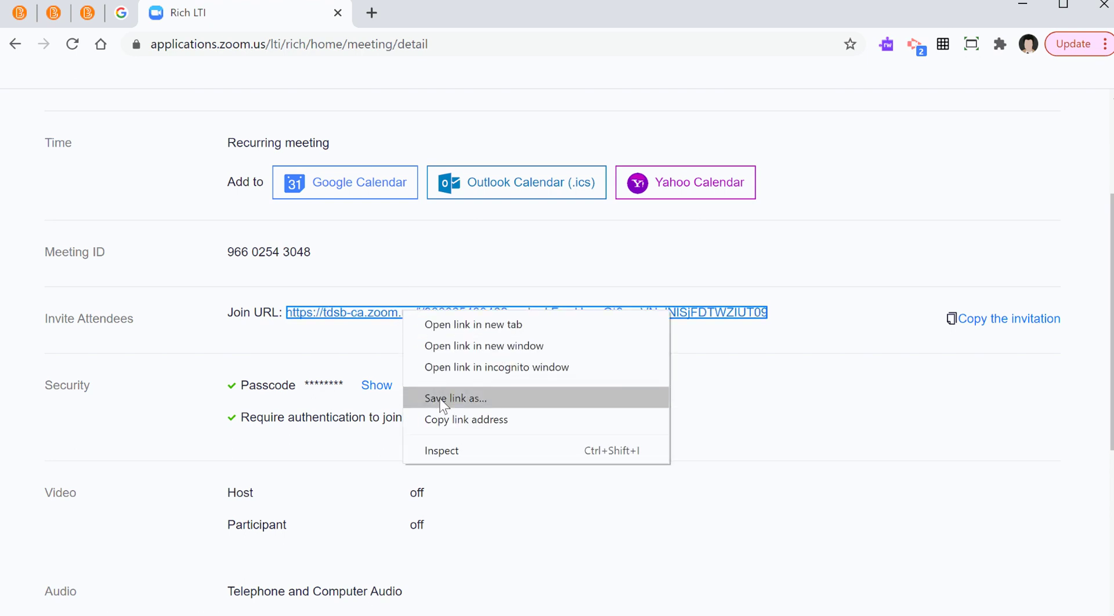
click(443, 419)
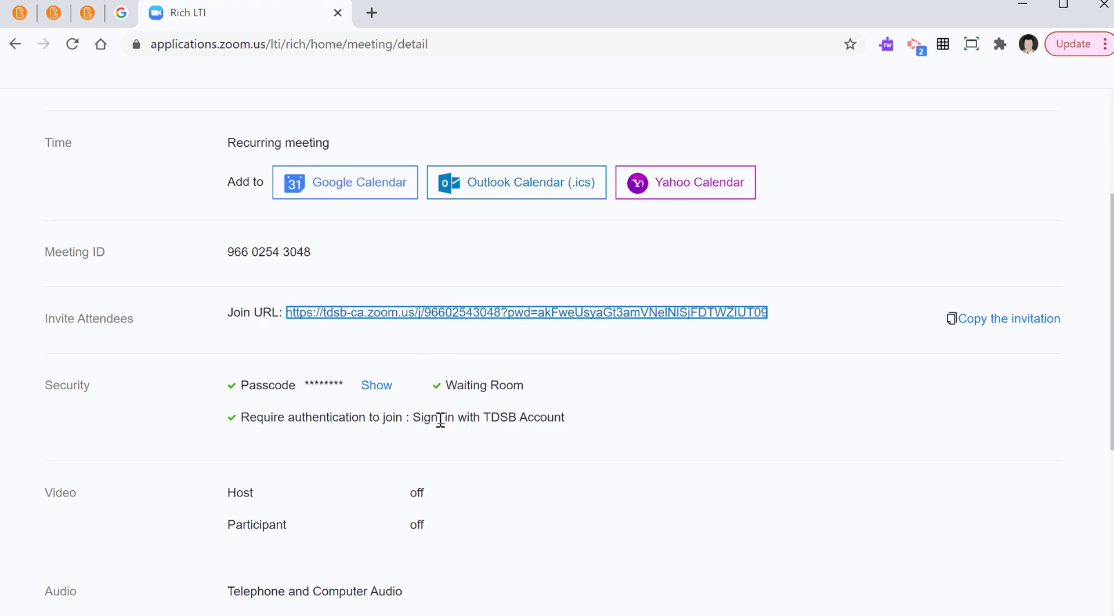
click(82, 8)
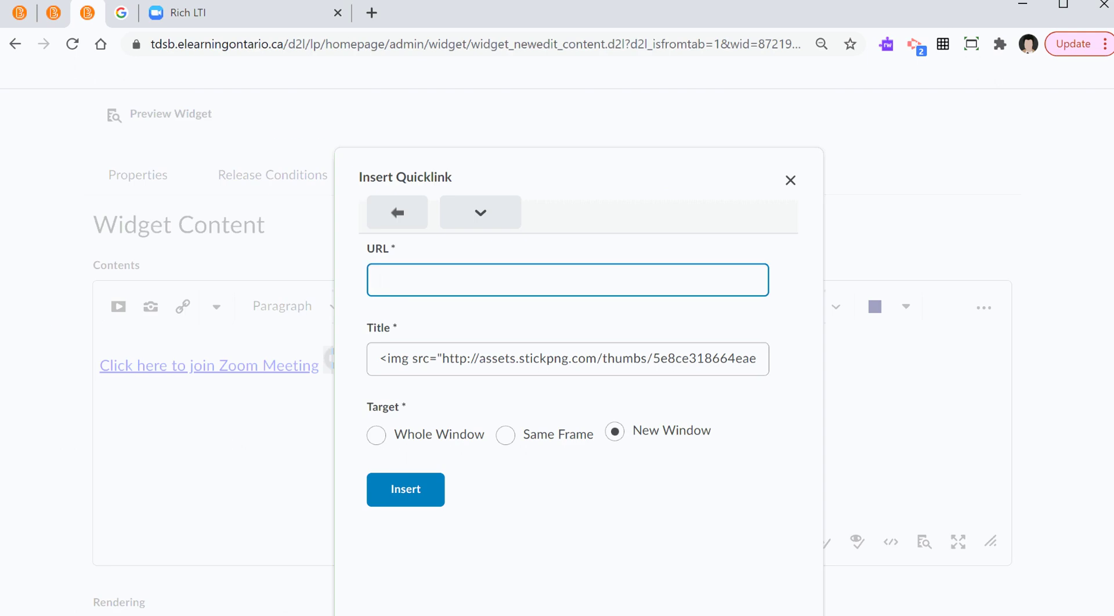
key(ctrl+v)
key(Return)
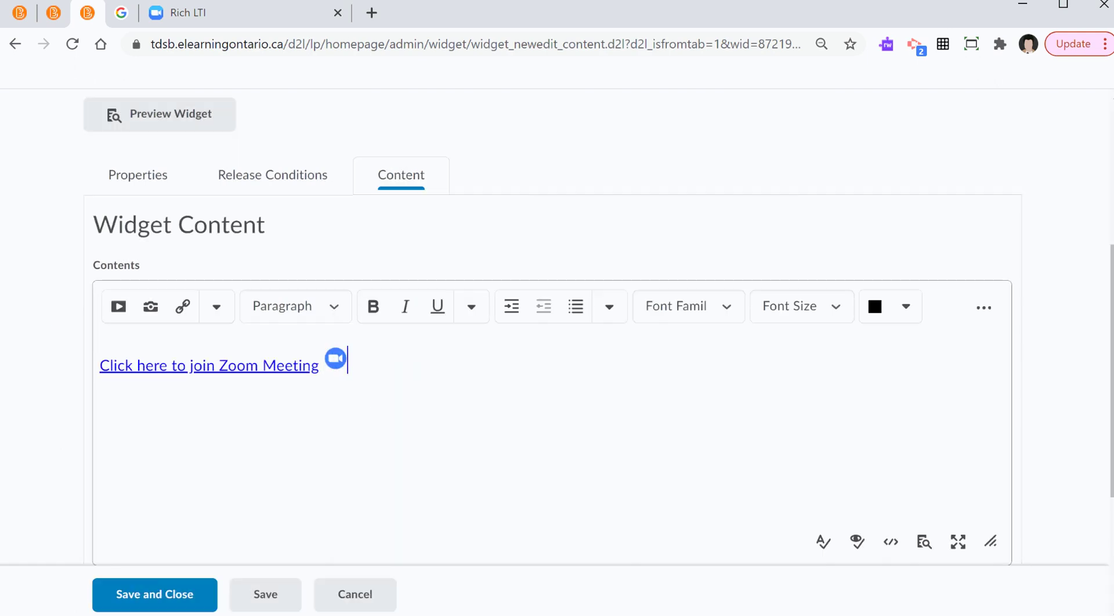
Add a 'Zoom Meeting Link:' line above the join link at font size 7 (36pt).
click(257, 365)
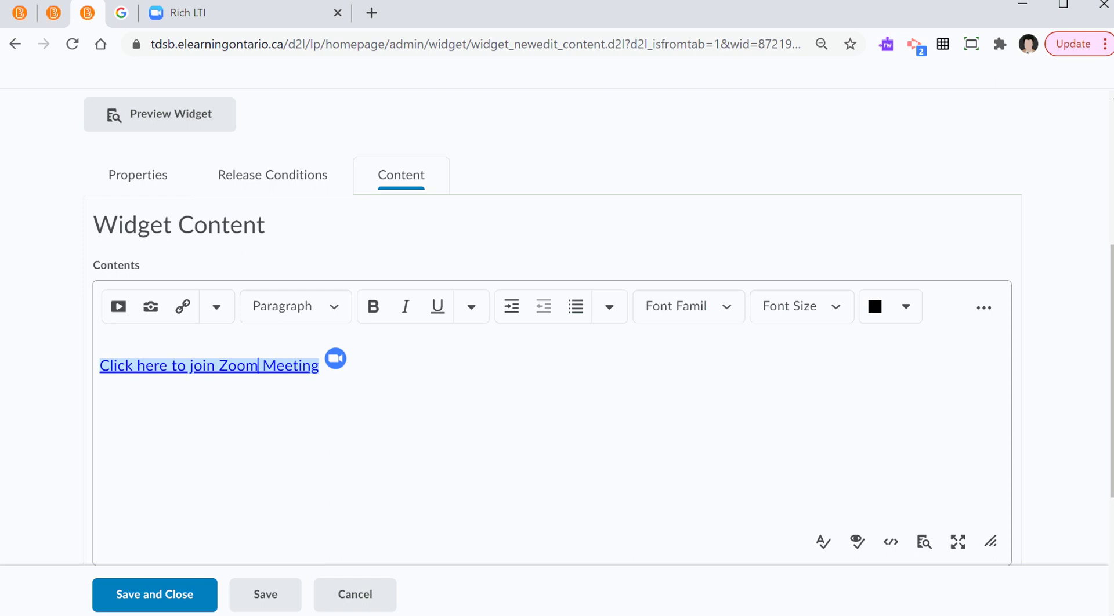
click(100, 365)
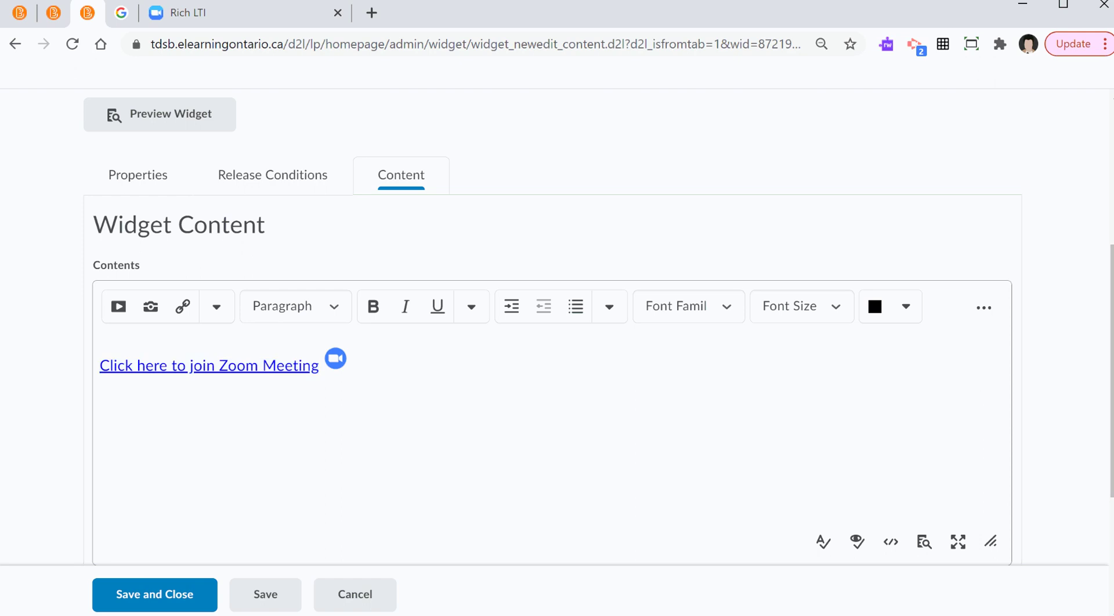
key(Return)
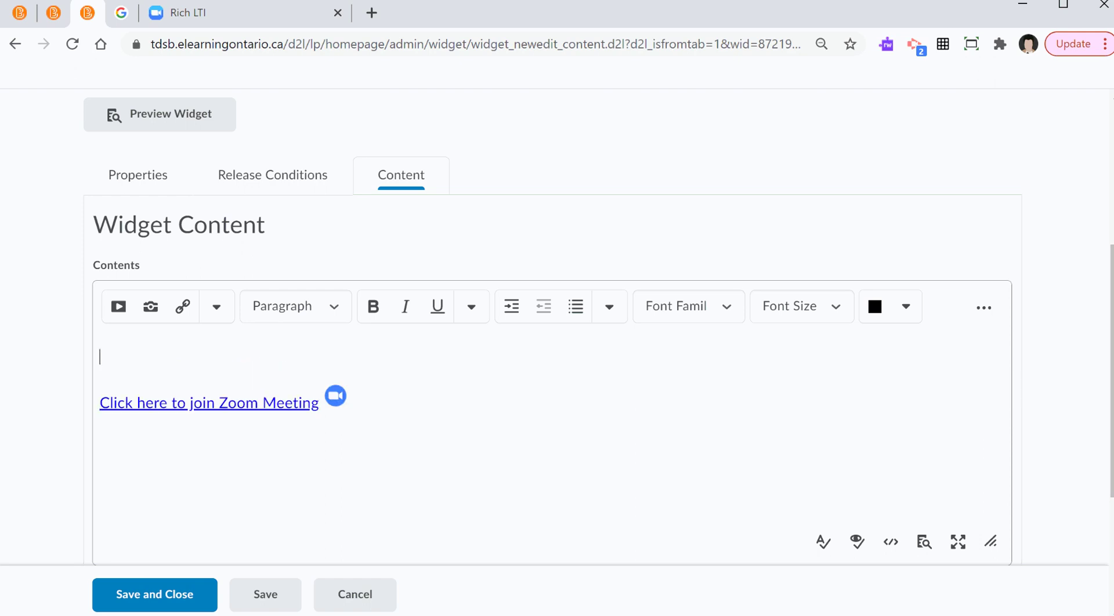
text(Zoom Meeting Link:)
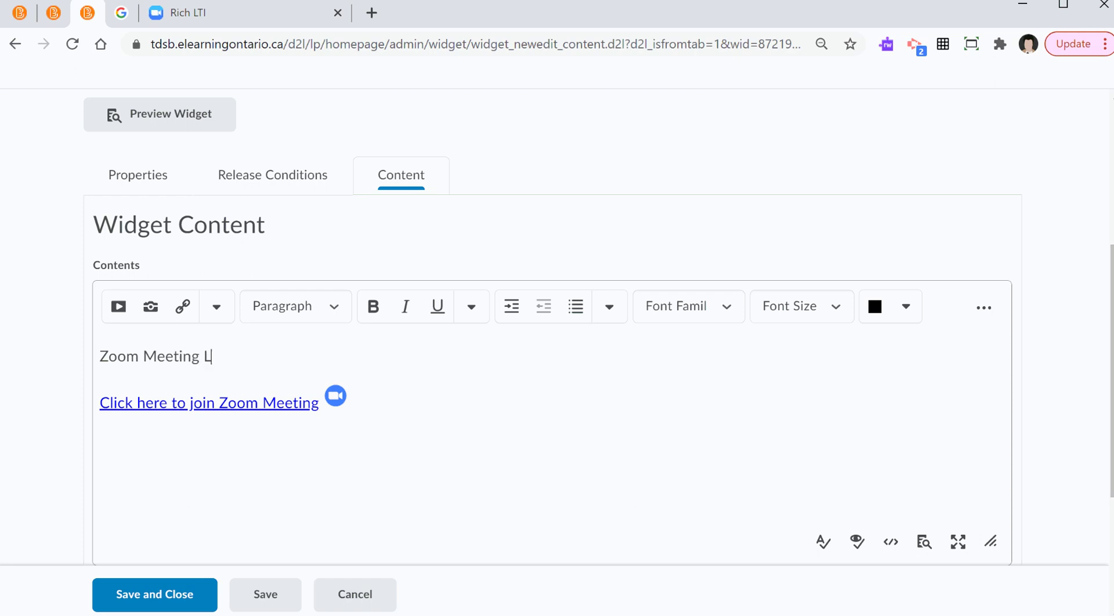
key(ctrl+shift+Left)
key(ctrl+shift+Left)
key(ctrl+shift+Left)
key(ctrl+shift+Left)
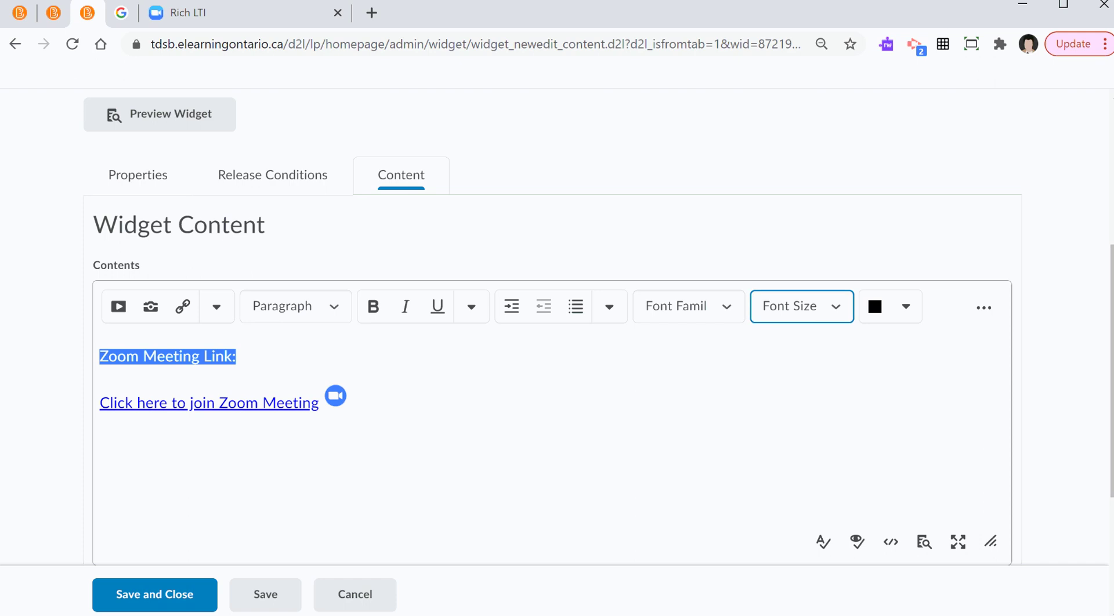
key(Return)
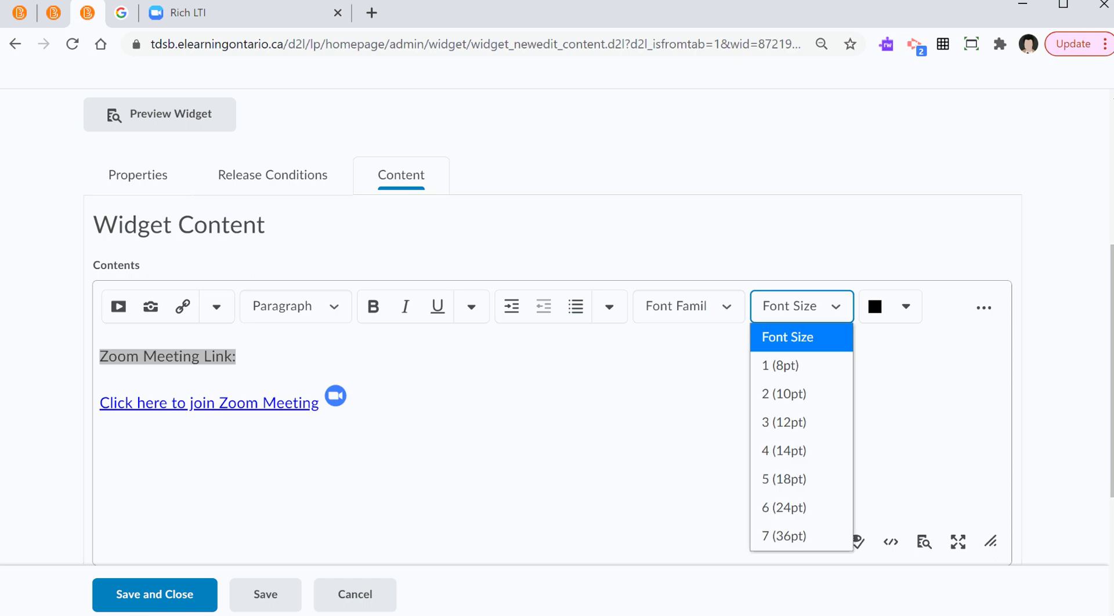
key(Return)
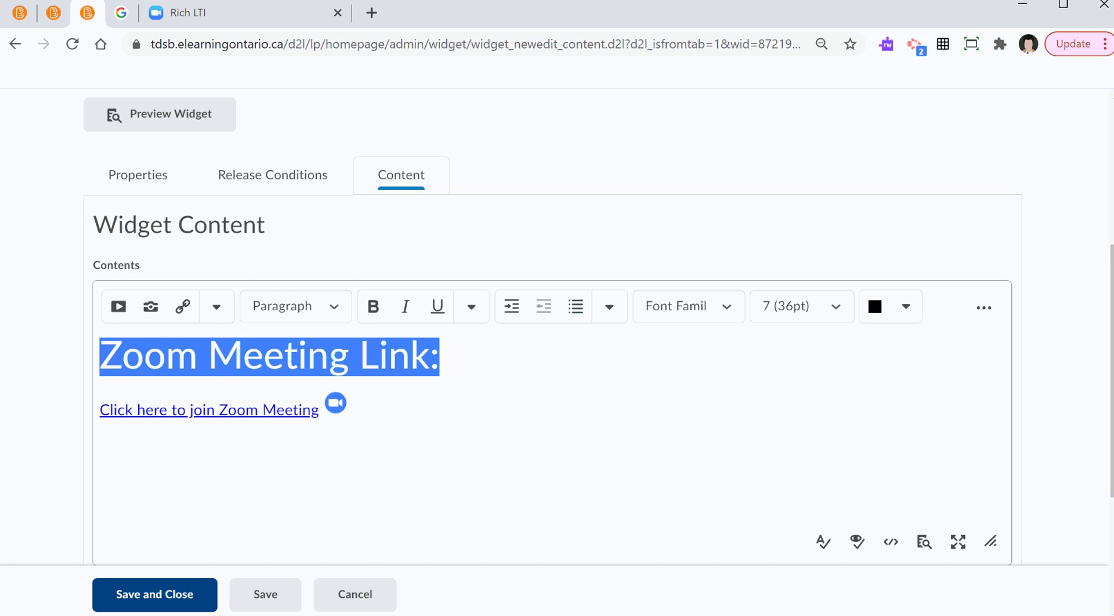
Save and close the widget, then view the updated widget on Course Home.
click(154, 594)
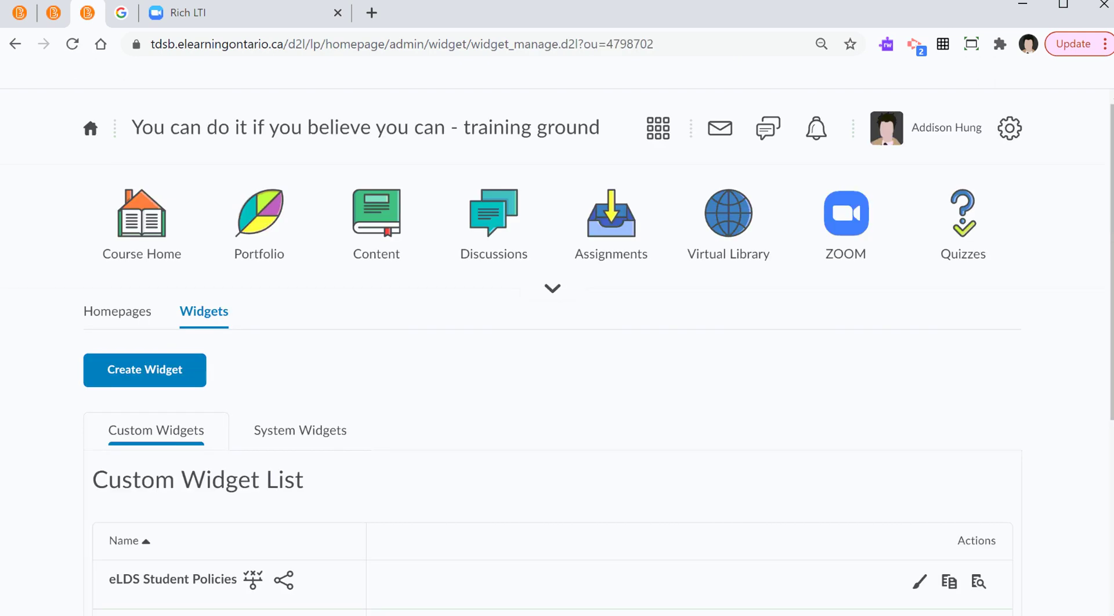
click(142, 220)
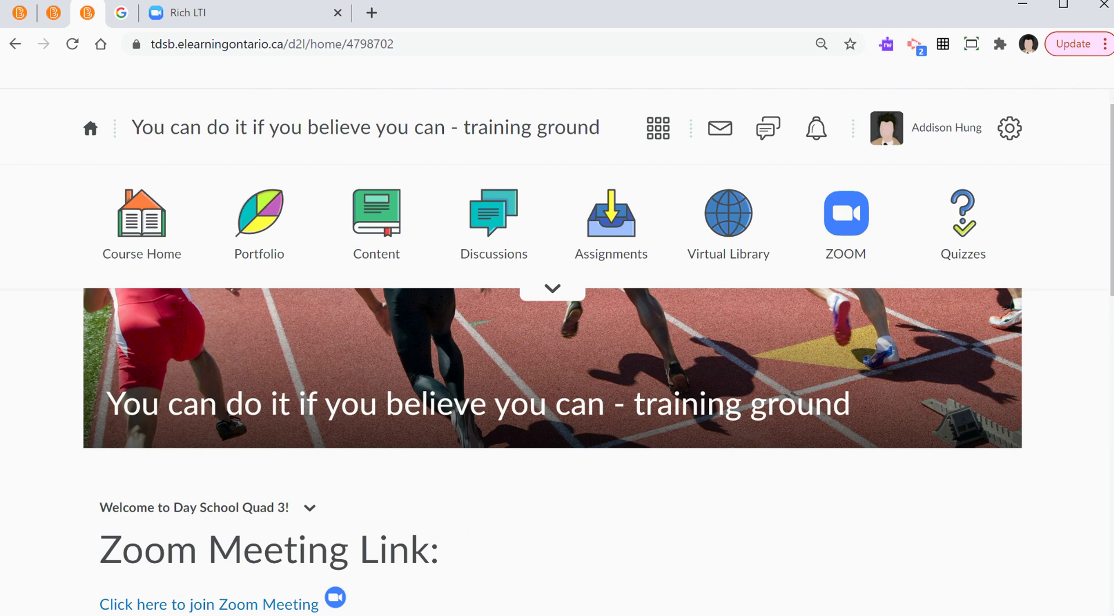
scroll(557, 348, down, 2)
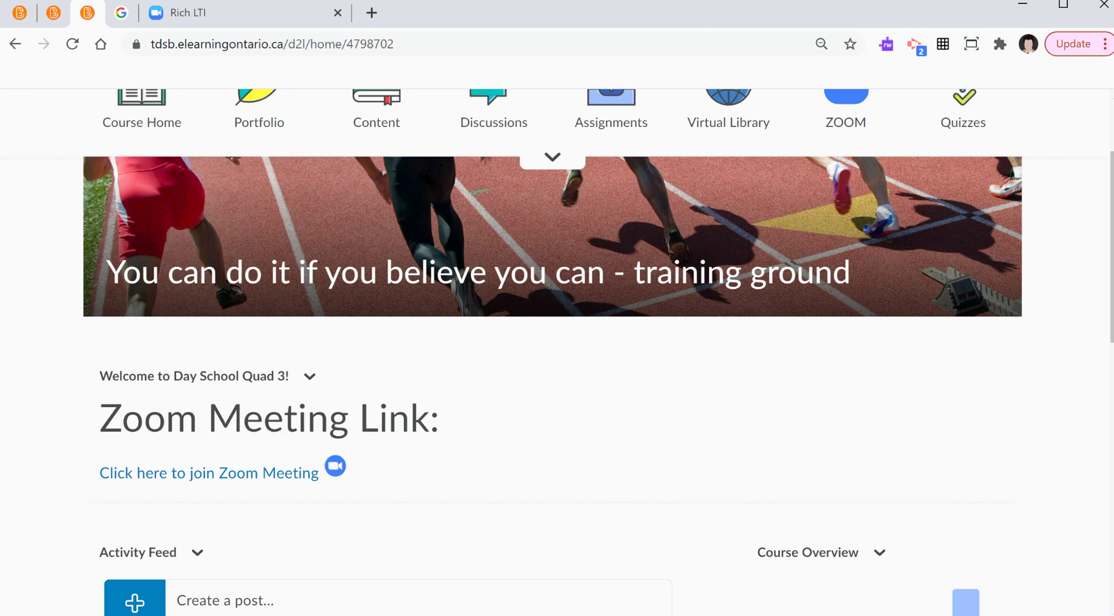
scroll(557, 348, up, 2)
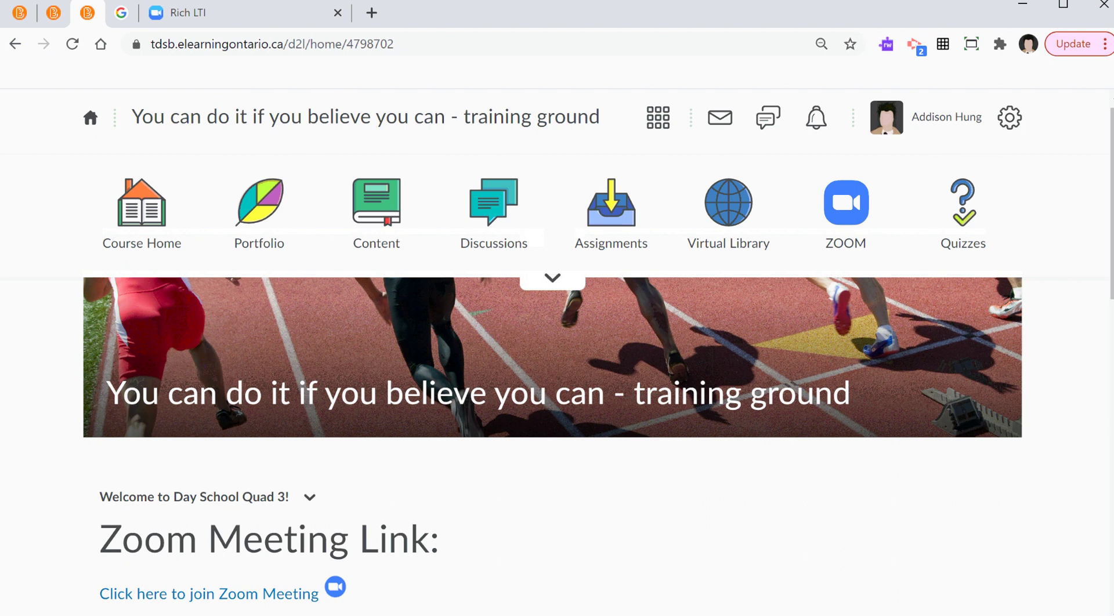